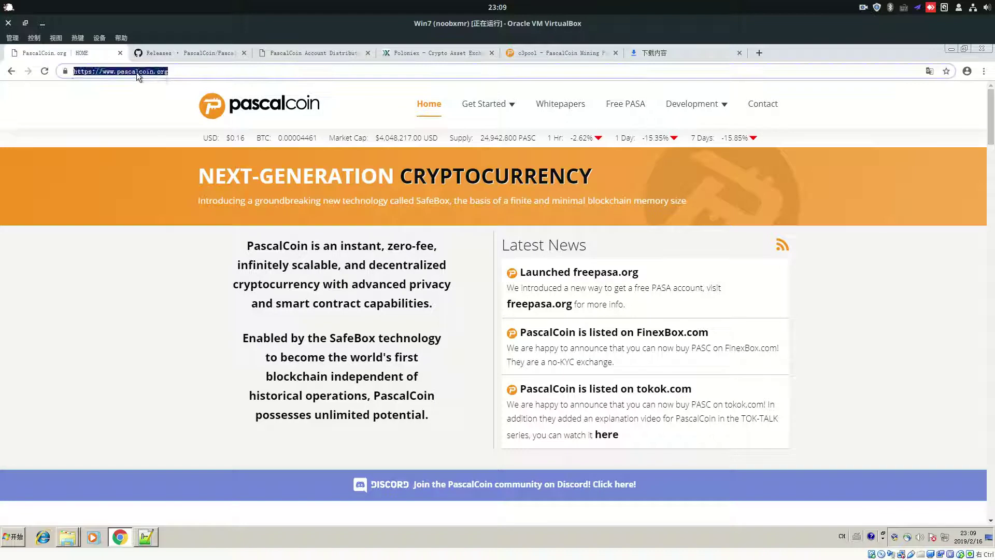
Check the official website link in the Notepad++ notes, then scroll pascalcoin.org down to its footer
click(146, 539)
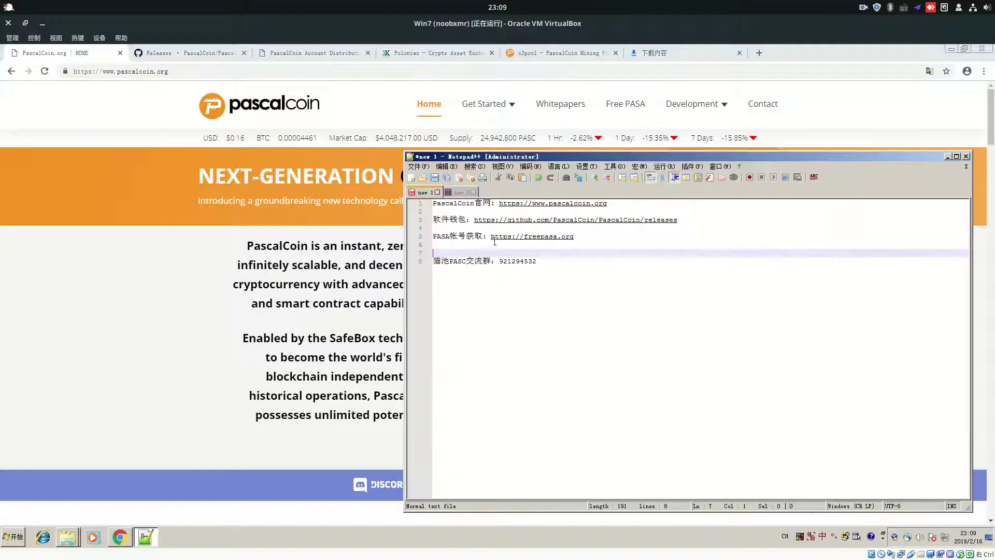
click(467, 204)
mouse_move(498, 206)
mouse_down()
mouse_move(608, 204)
mouse_move(481, 202)
mouse_move(499, 203)
mouse_up()
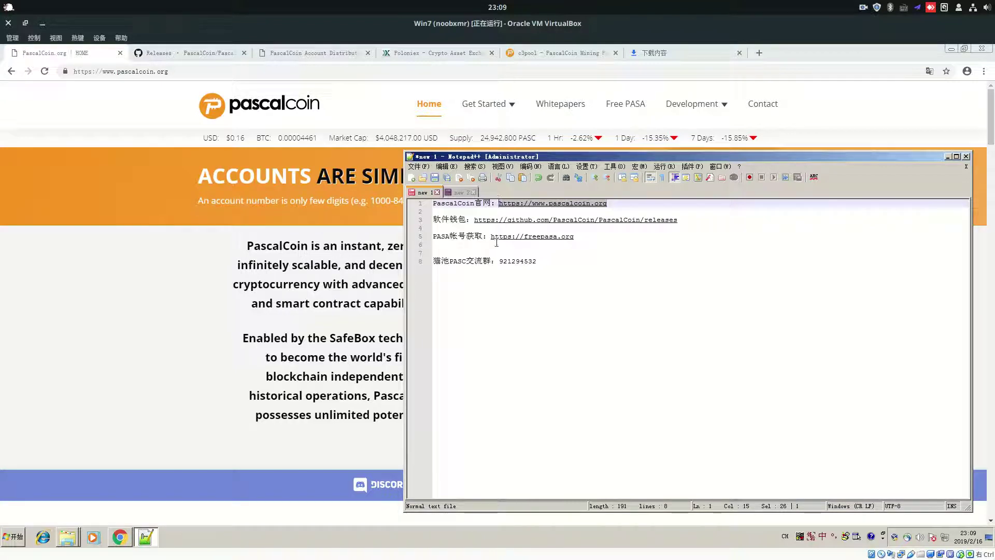
click(498, 204)
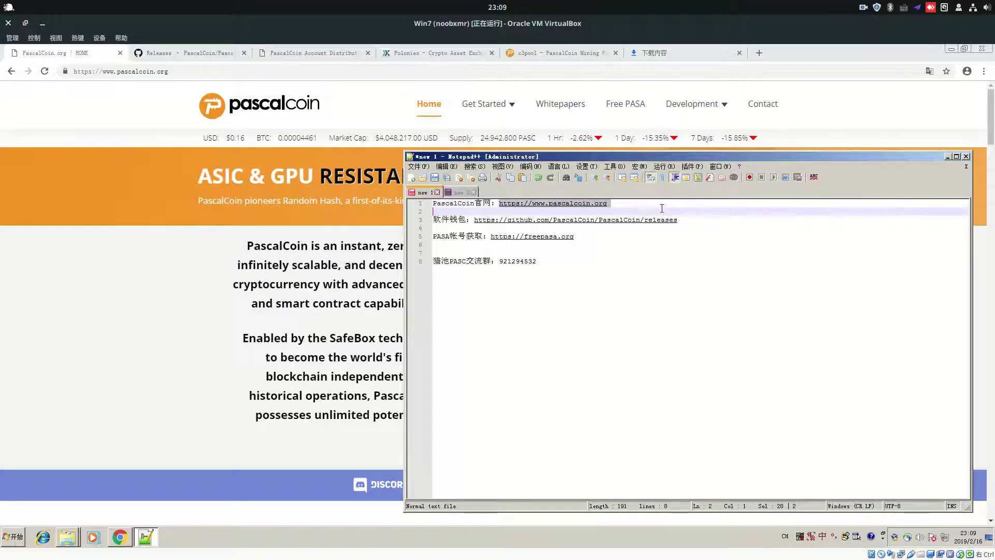
click(223, 233)
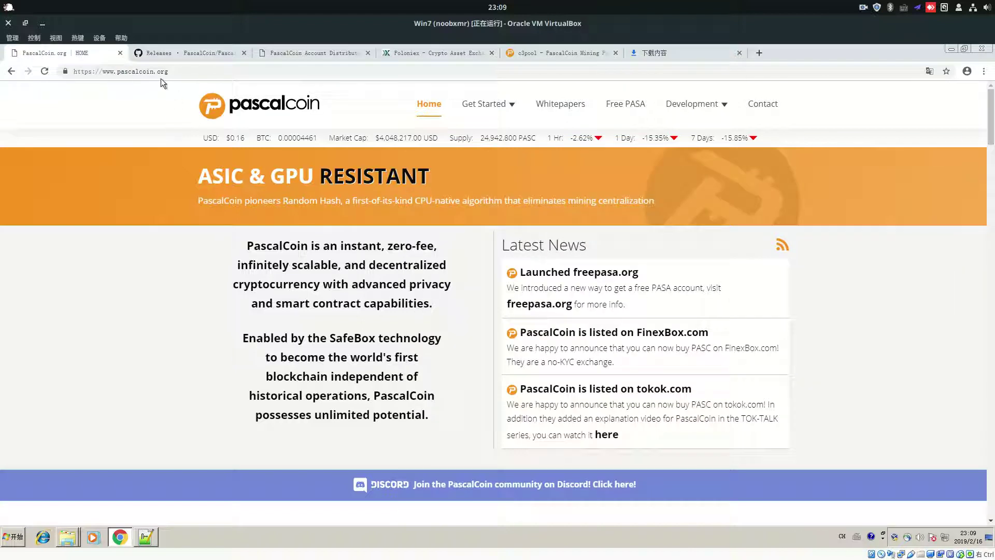
drag(991, 117, 991, 491)
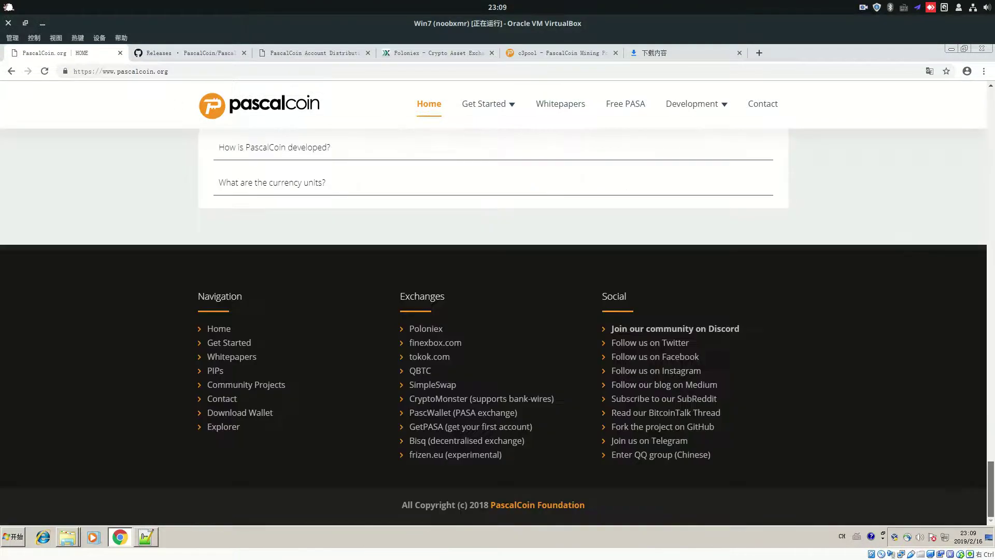
Open the GitHub releases page from the footer's Download Wallet link and skim the 4.0.2 release notes
click(249, 419)
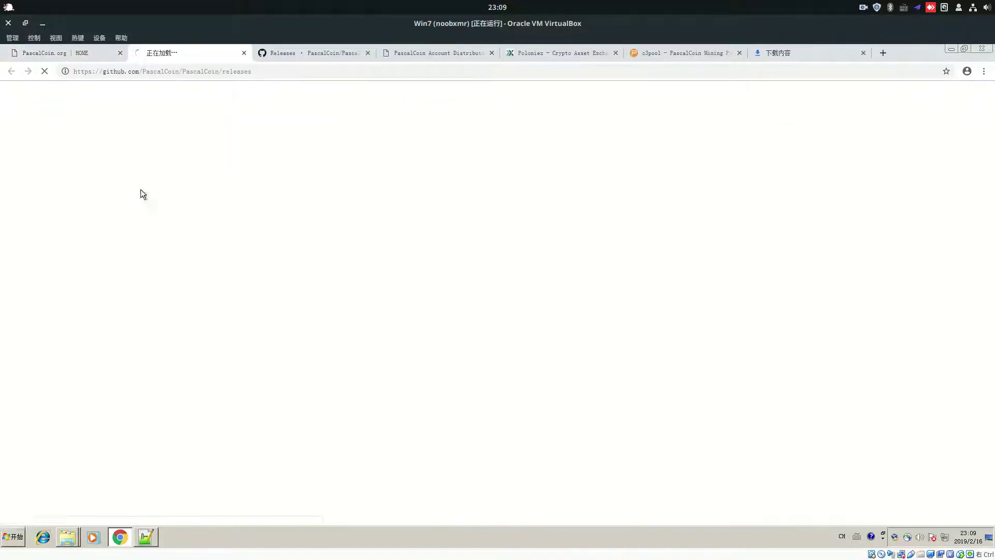
drag(280, 50, 200, 54)
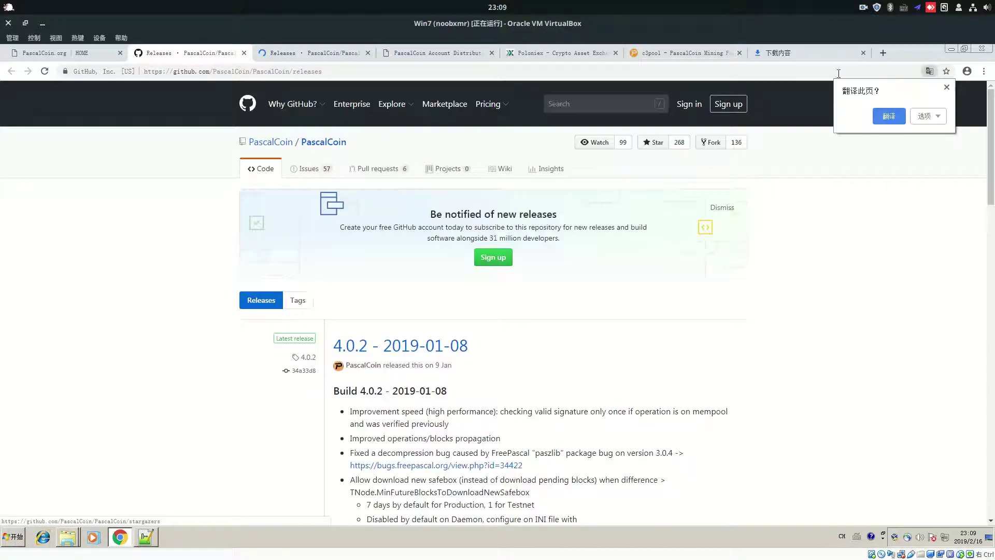
scroll(462, 369, down, 4)
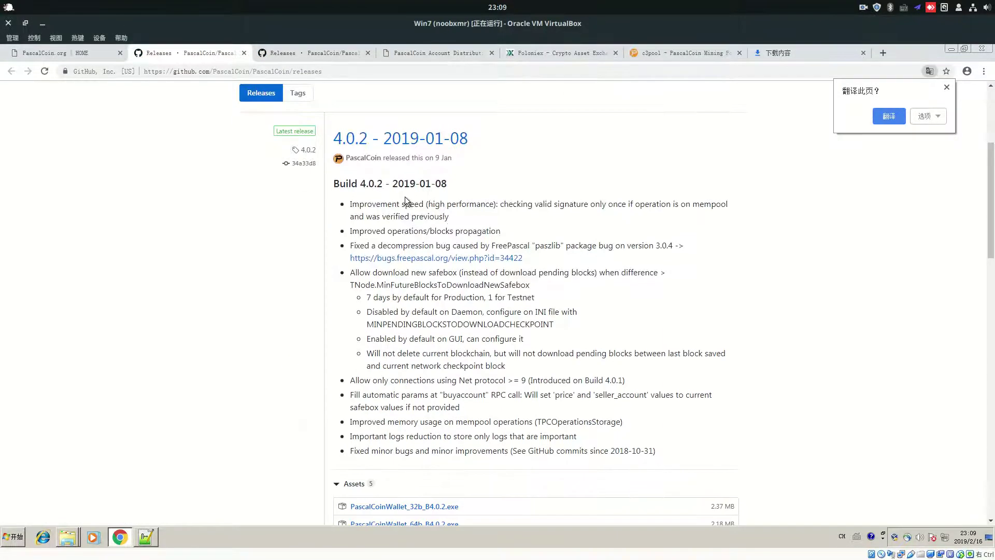
drag(412, 216, 474, 365)
click(474, 365)
scroll(462, 358, up, 4)
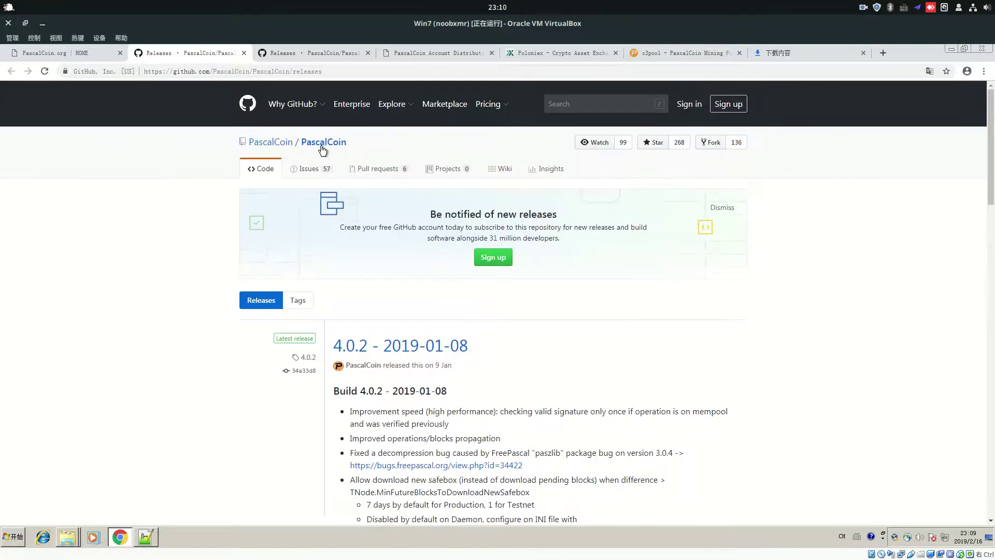
scroll(440, 300, down, 10)
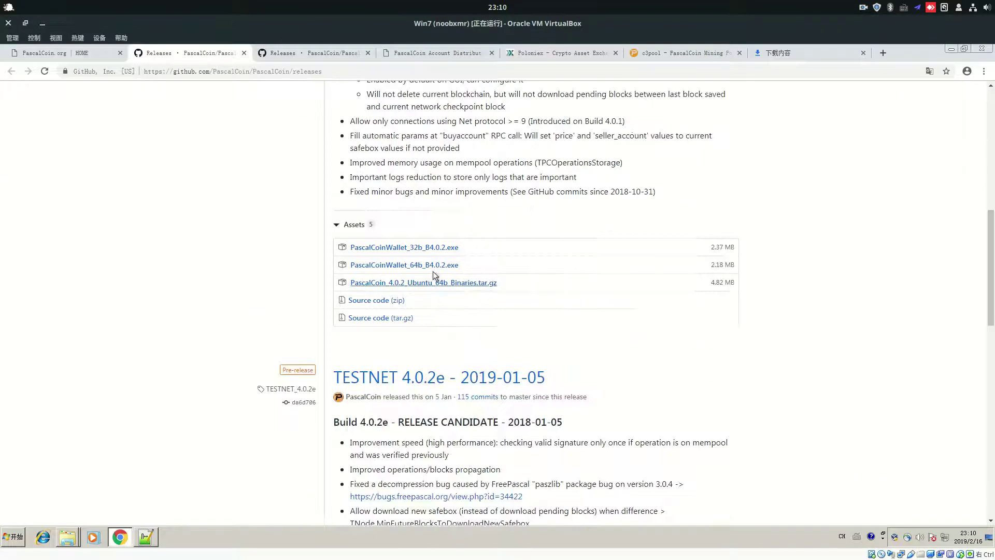
Examine the 32-bit and 64-bit wallet .exe file names in the 4.0.2 Assets
drag(461, 249, 352, 250)
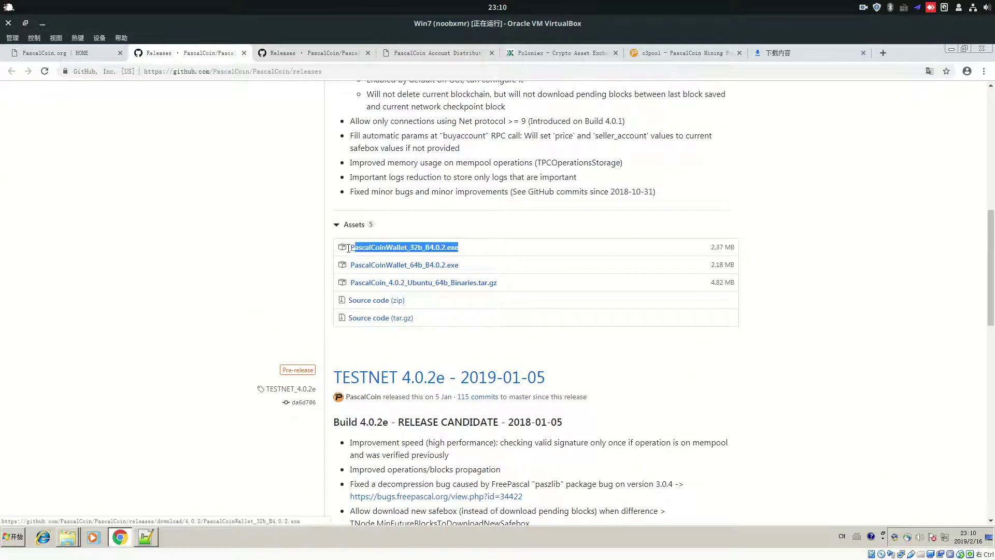
click(469, 249)
drag(459, 251, 444, 250)
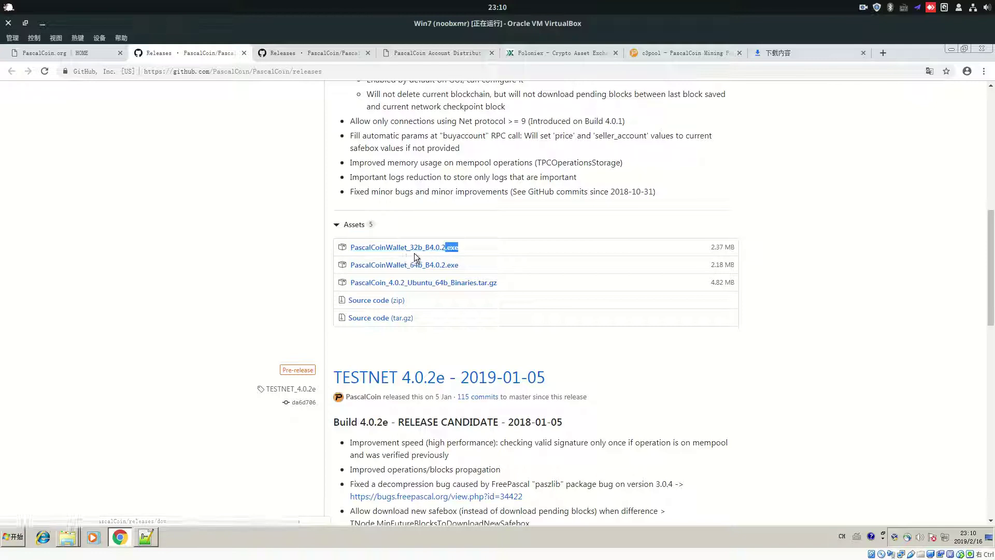
drag(461, 249, 380, 266)
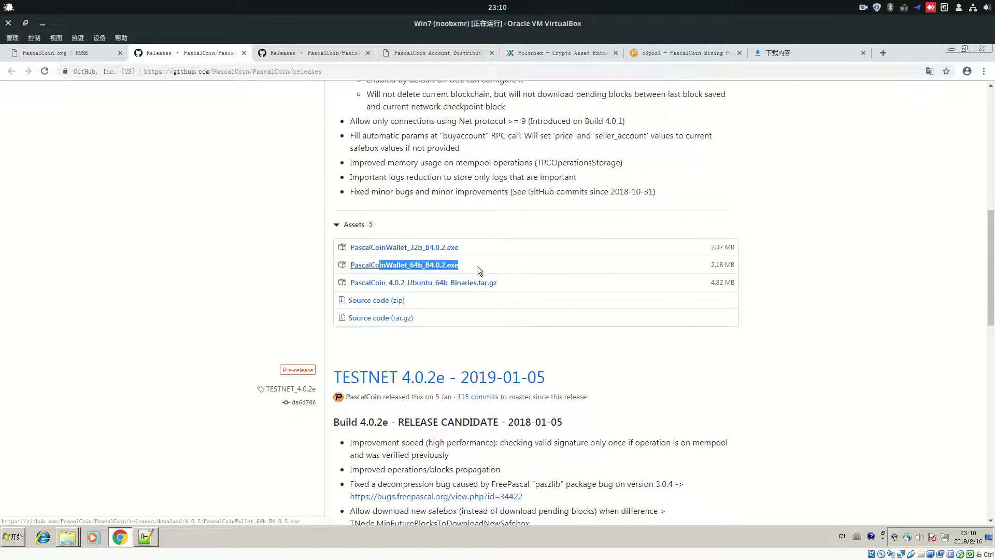
click(477, 266)
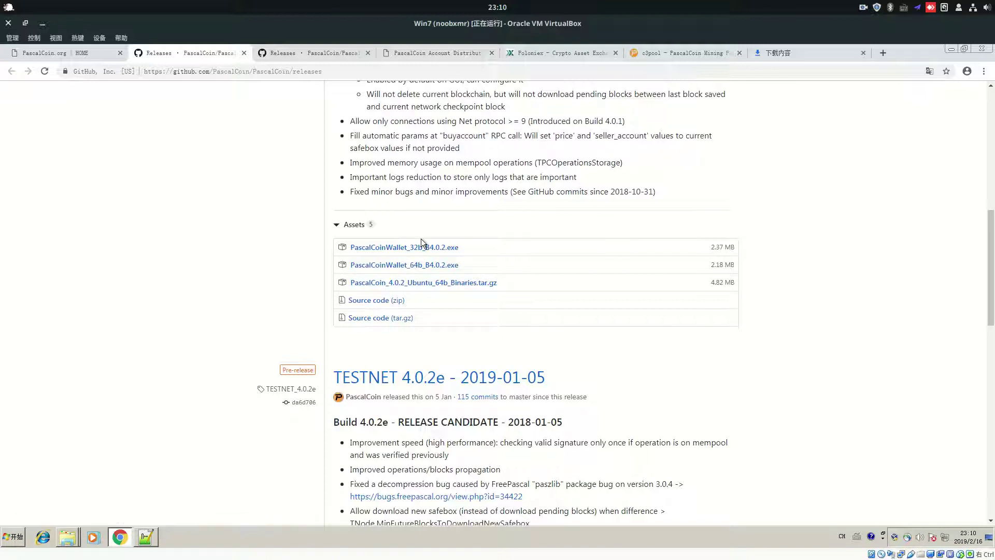
drag(475, 267, 388, 264)
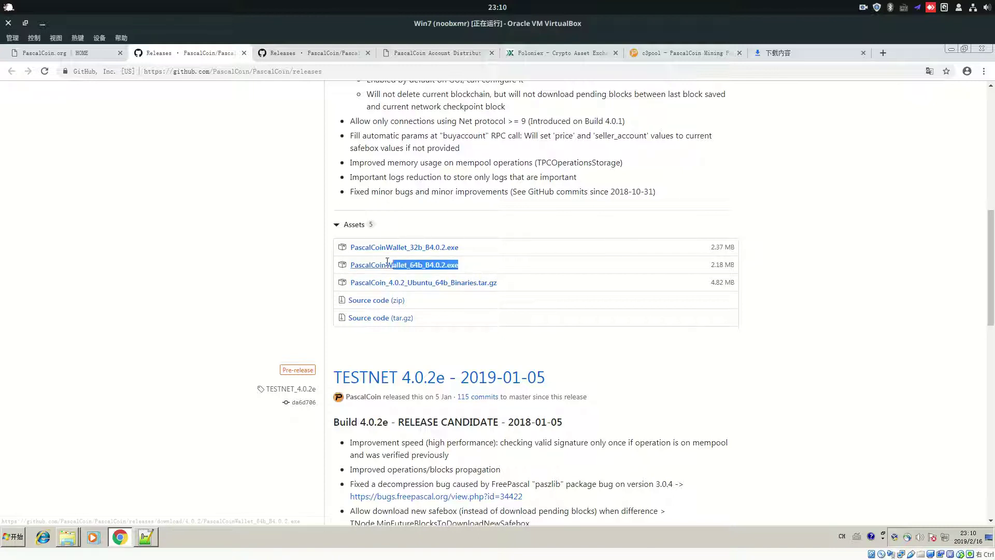
click(494, 258)
Examine the Ubuntu archive file name, review the Assets list, then minimize the browser
drag(497, 284, 389, 285)
click(511, 290)
drag(509, 286, 428, 284)
click(501, 279)
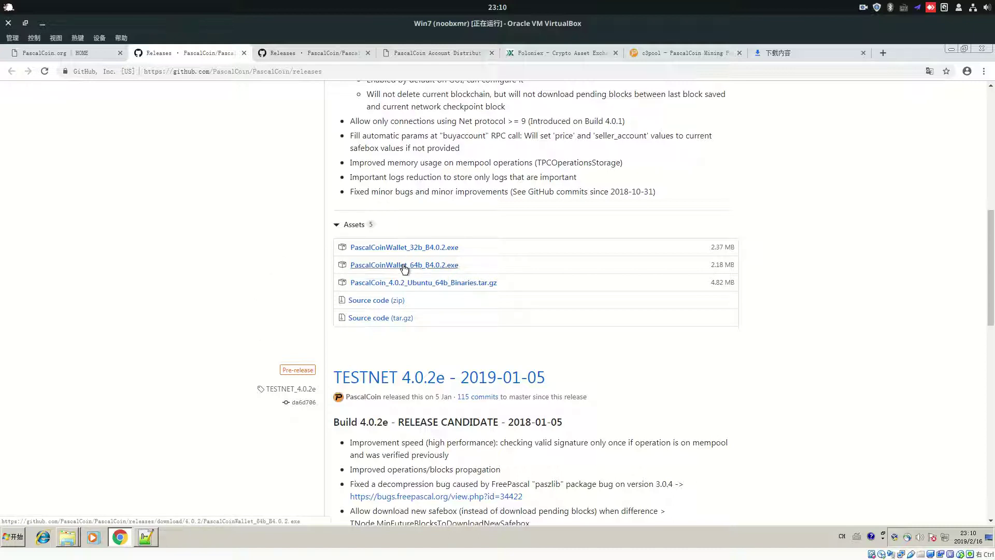
scroll(415, 264, up, 9)
scroll(410, 332, down, 5)
scroll(411, 330, down, 4)
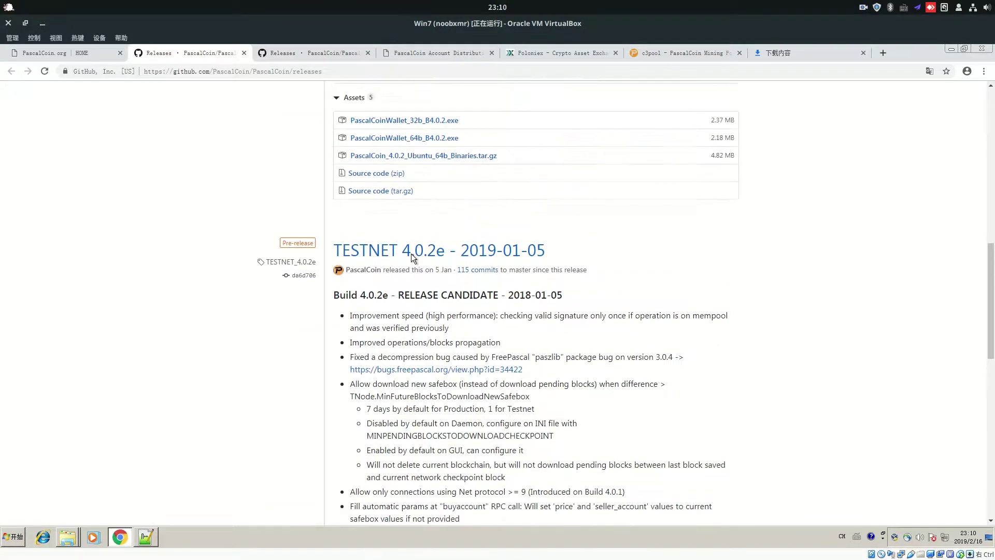
scroll(351, 404, up, 9)
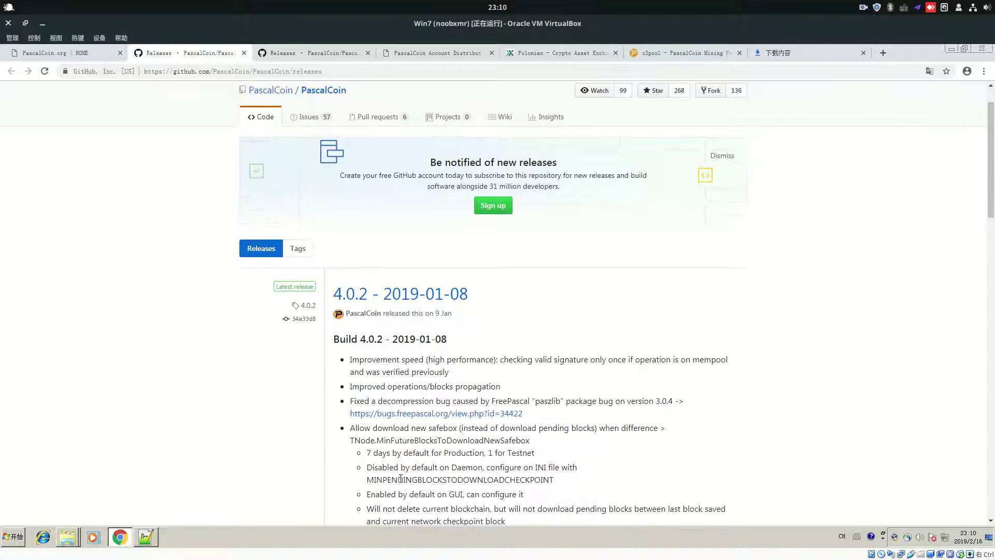
scroll(369, 344, down, 5)
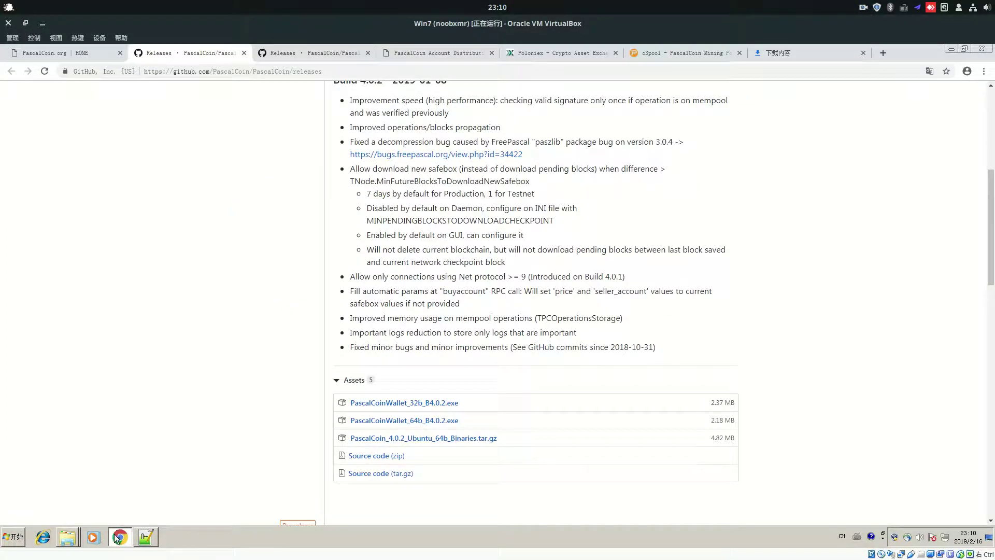
click(119, 538)
Run PascalCoinWallet_64b_B4.0.2 from Downloads, accept the licence, then cancel and exit the setup
click(327, 347)
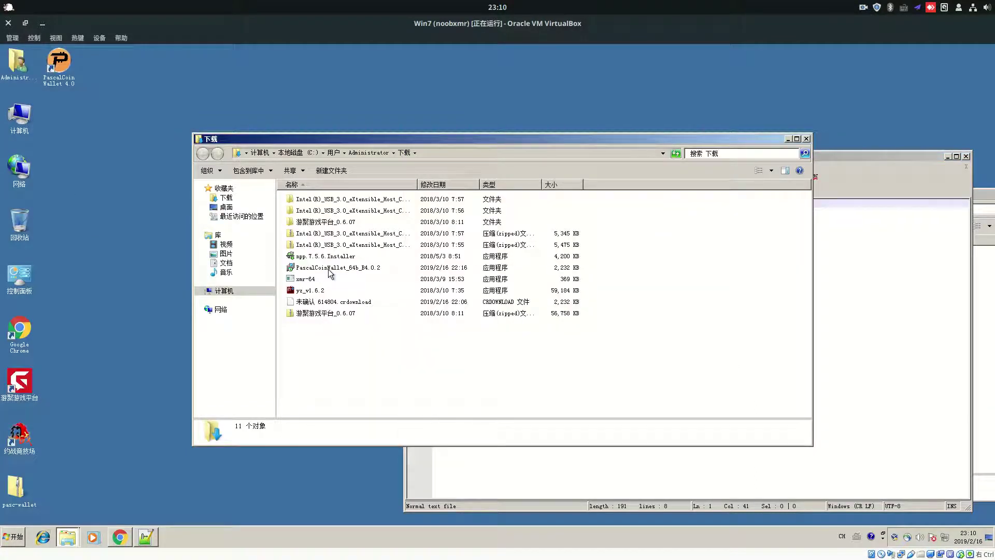
double_click(328, 268)
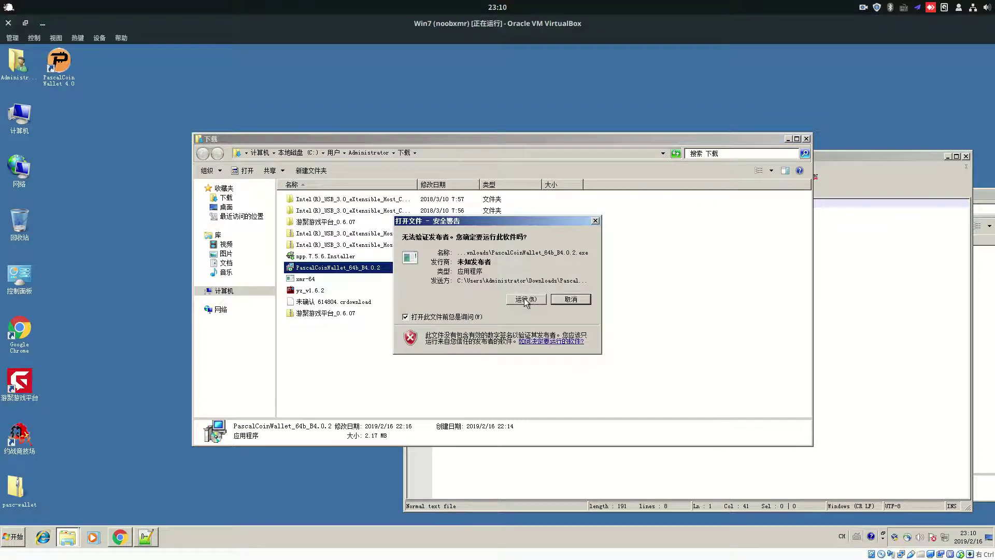
click(526, 299)
click(405, 340)
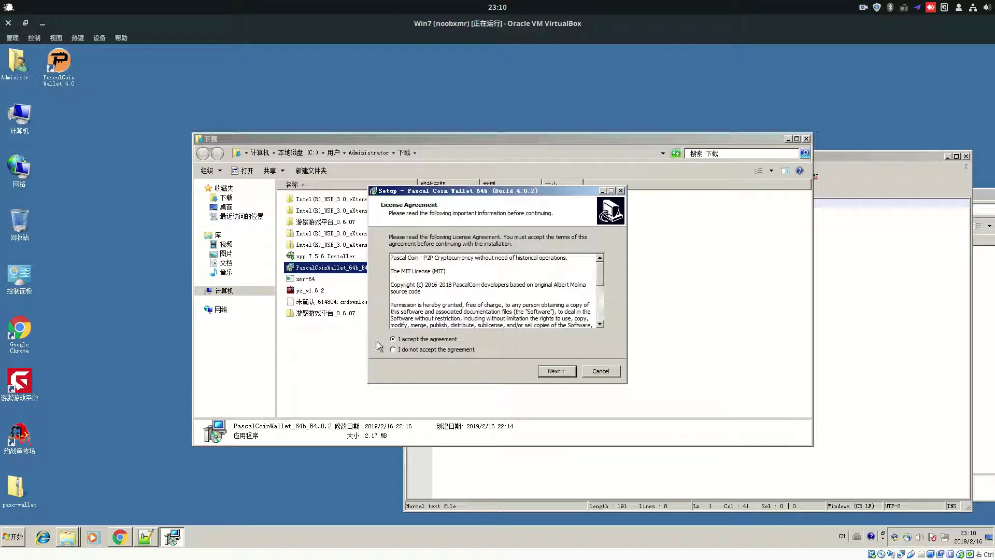
click(601, 371)
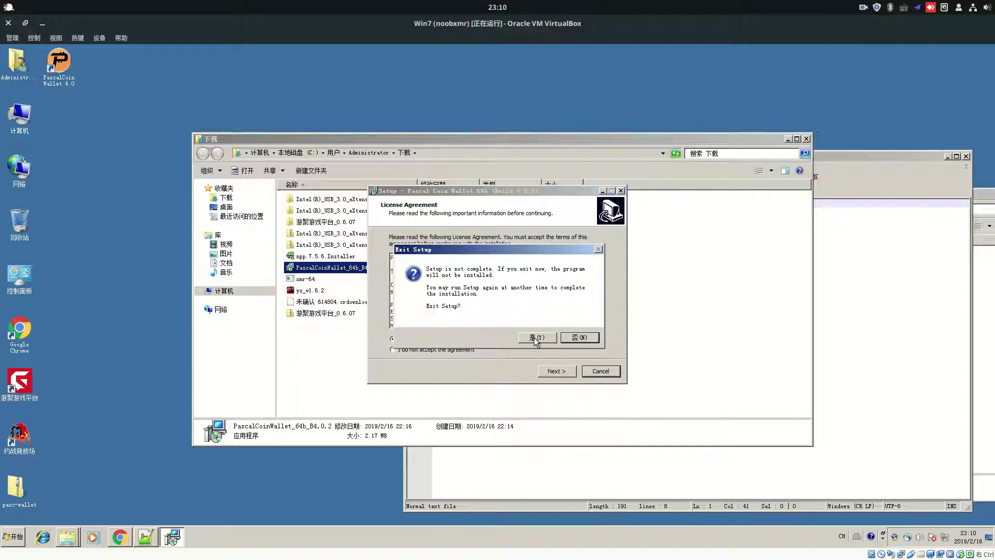
click(542, 340)
click(453, 334)
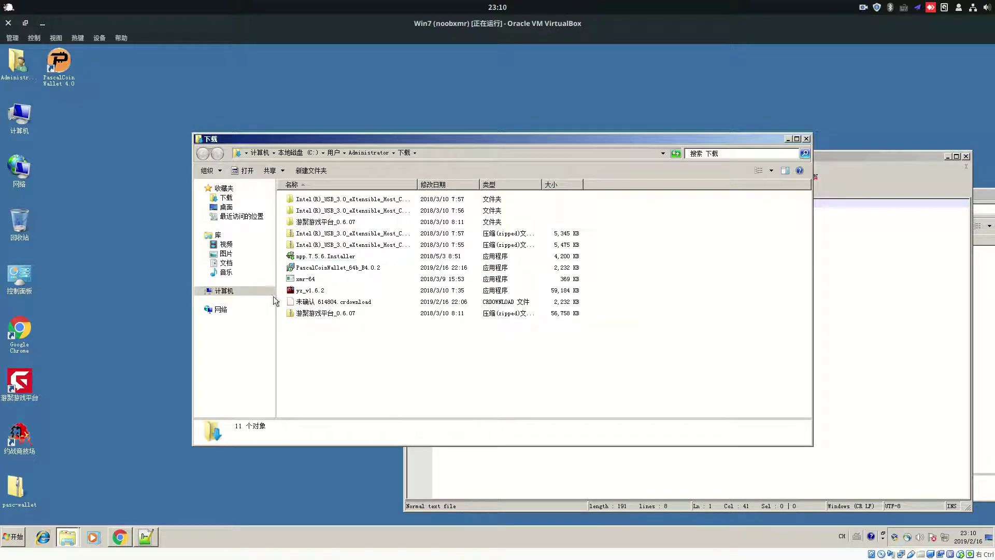
click(60, 68)
Launch PascalCoin Wallet 4.0 and keep the account list showing all private keys while it syncs
double_click(55, 65)
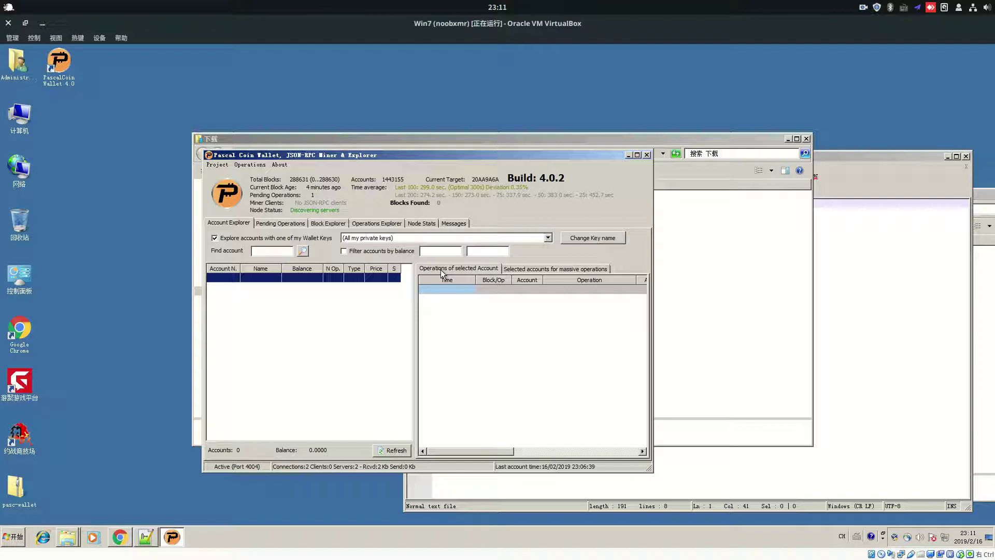
click(436, 237)
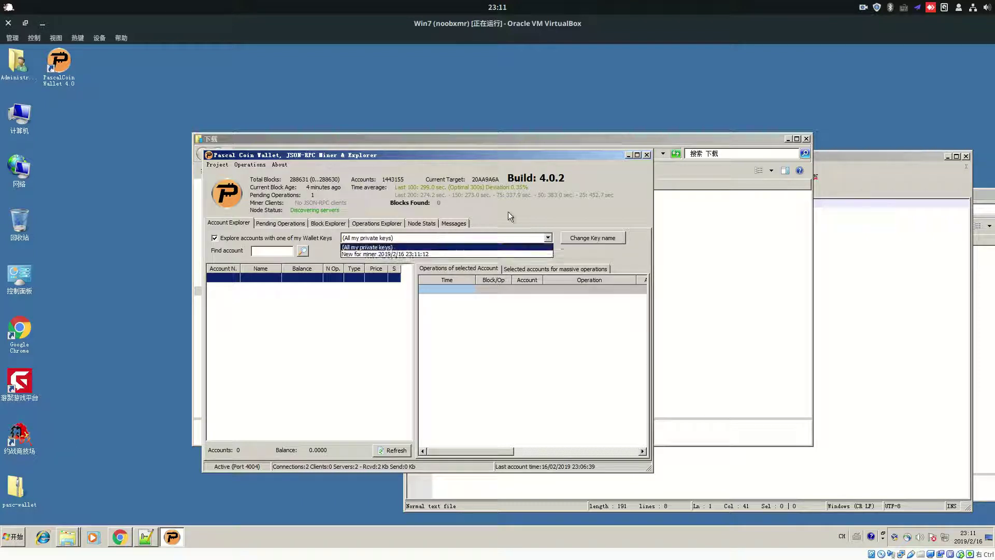
click(509, 210)
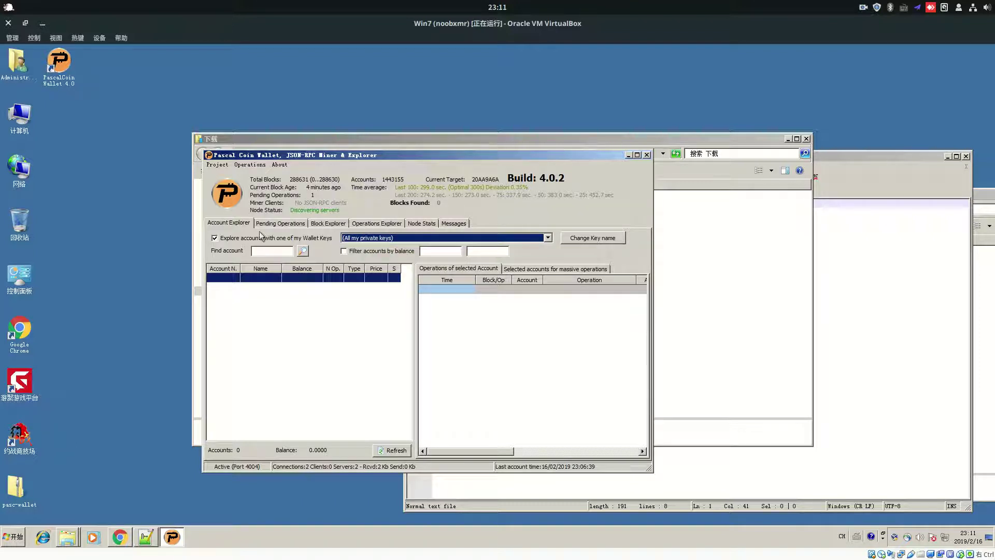
drag(314, 155, 334, 159)
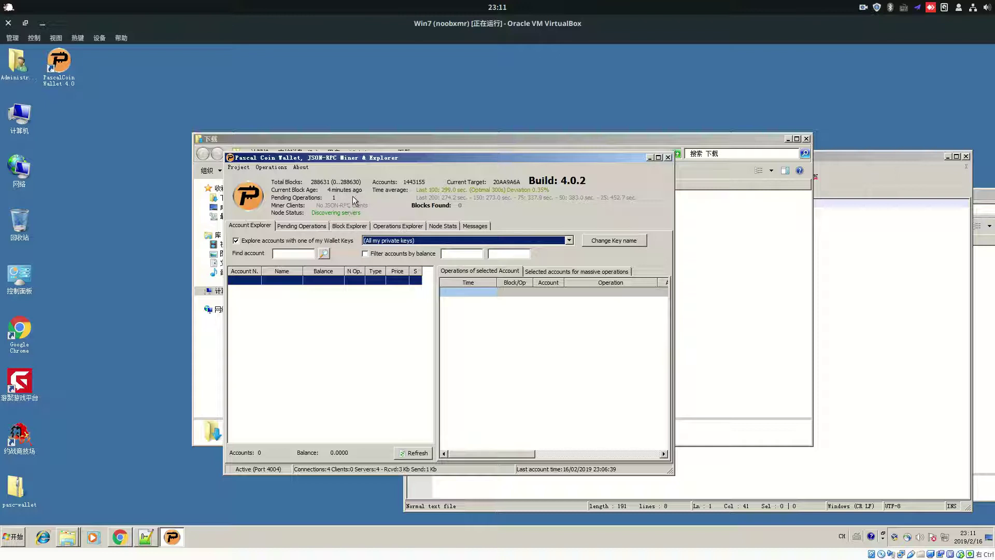
click(238, 167)
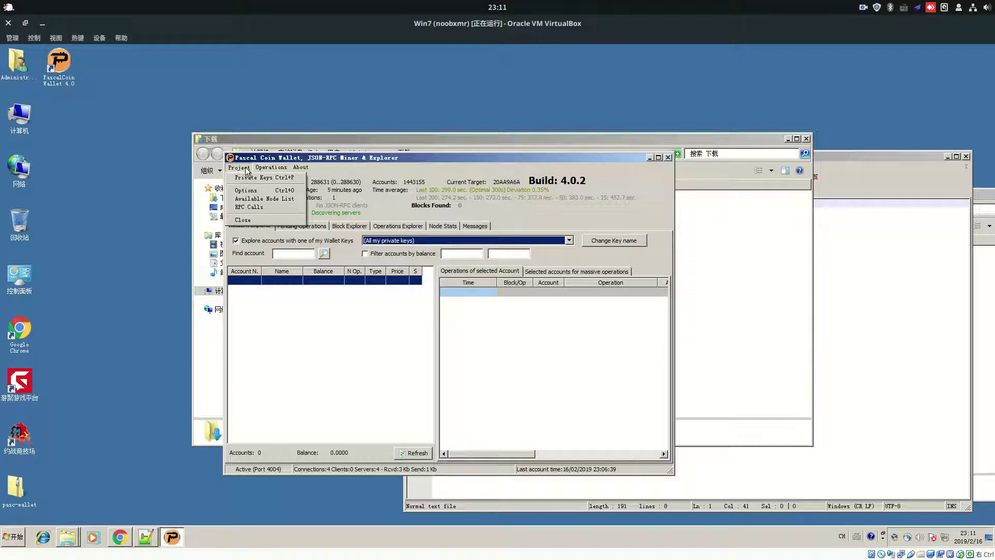
click(237, 167)
click(233, 170)
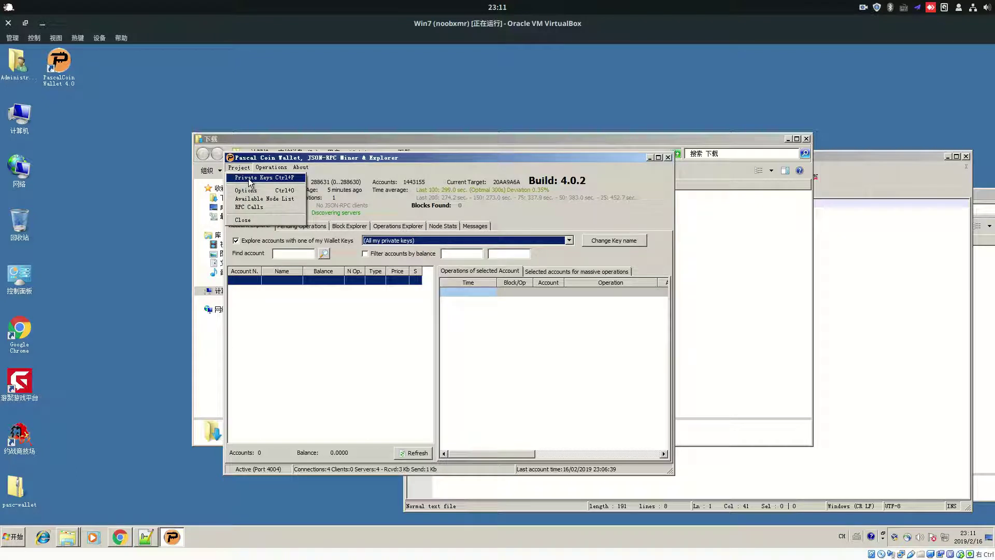
click(250, 179)
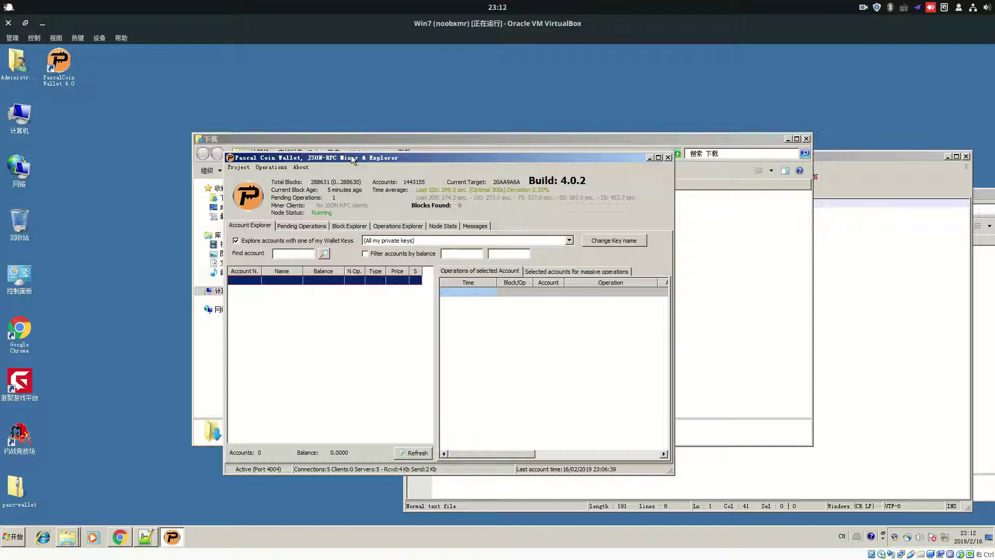
Uncheck 'Explore accounts with one of my Wallet Keys' so all 1443155 network accounts are listed
drag(350, 154, 382, 151)
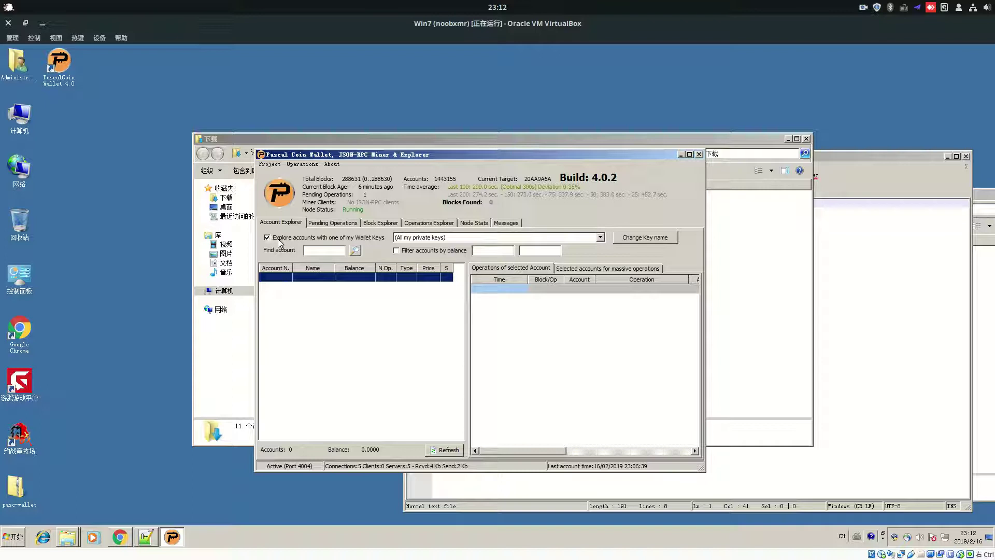
click(297, 240)
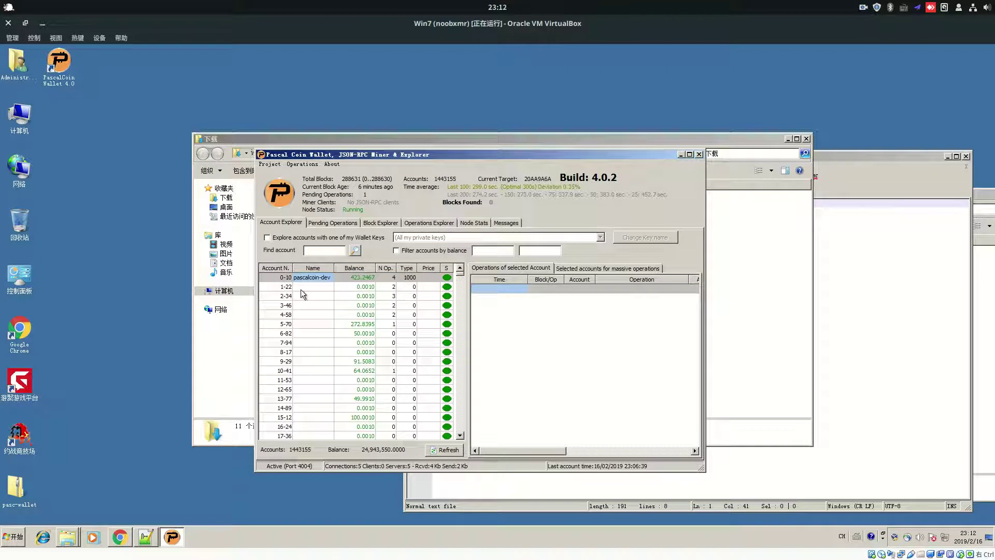
drag(462, 275, 244, 254)
Recheck the wallet-keys filter and inspect the pending transaction's payload in Pending Operations
click(345, 238)
click(337, 224)
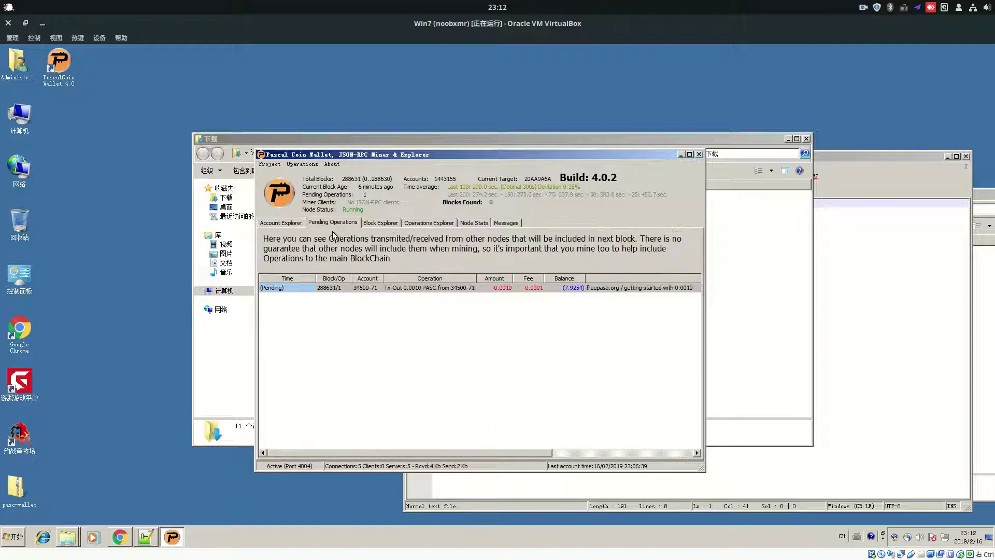
click(355, 289)
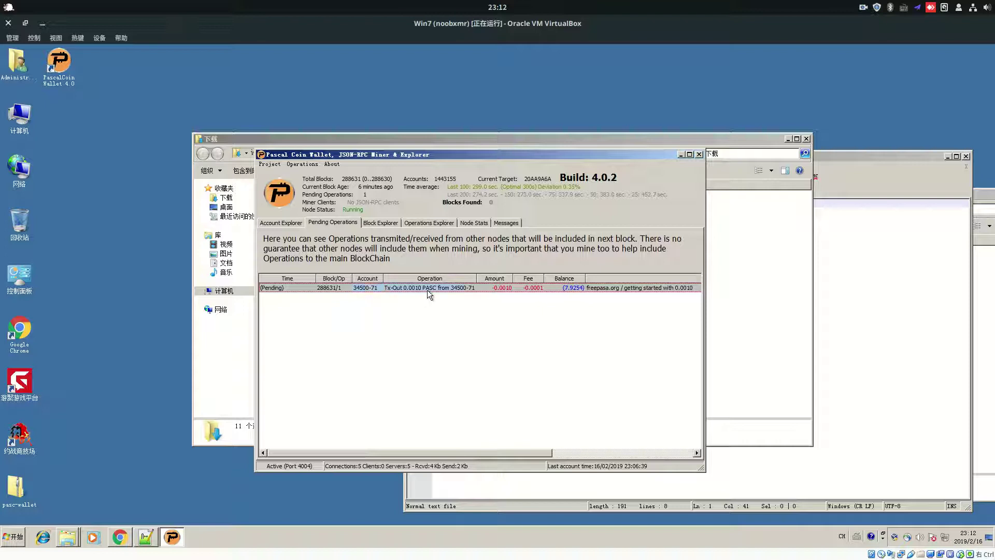
click(608, 288)
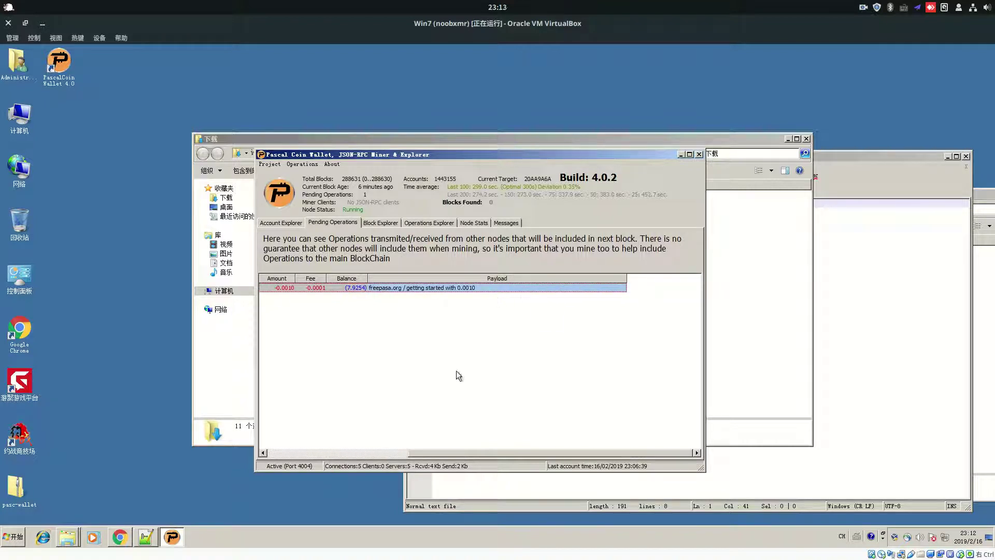
click(368, 451)
Browse the Block Explorer, inspecting blocks 288629, 288624 and the latest 288630
click(369, 223)
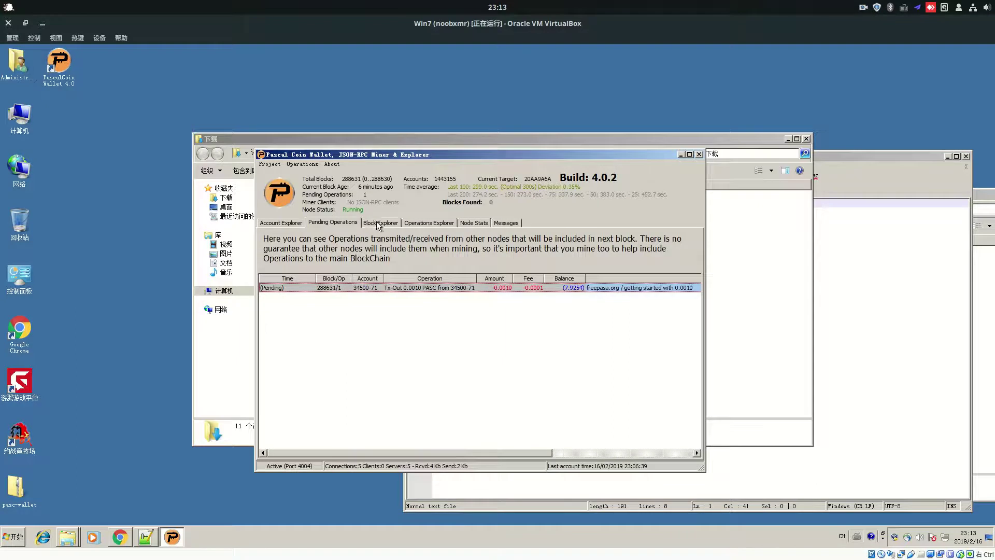
click(417, 283)
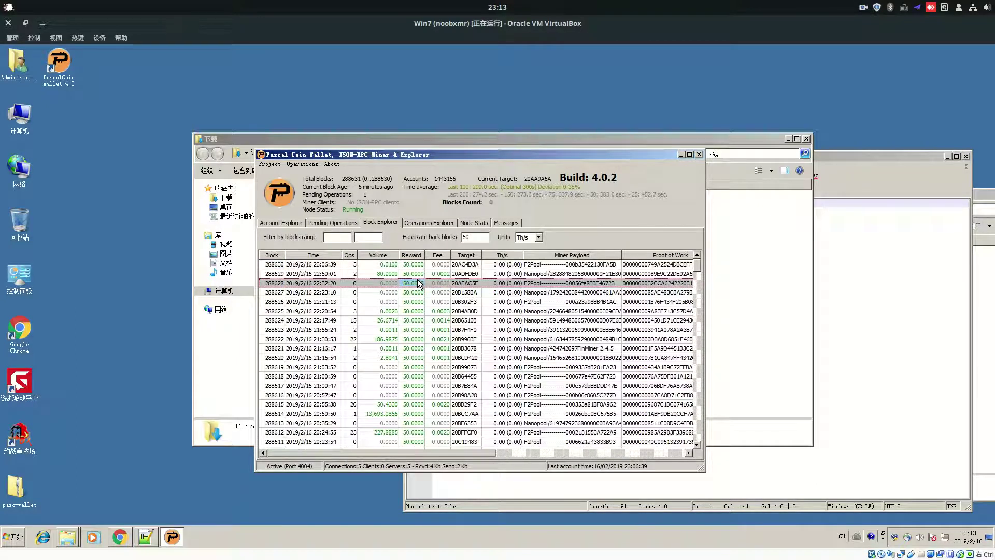
click(612, 274)
click(612, 320)
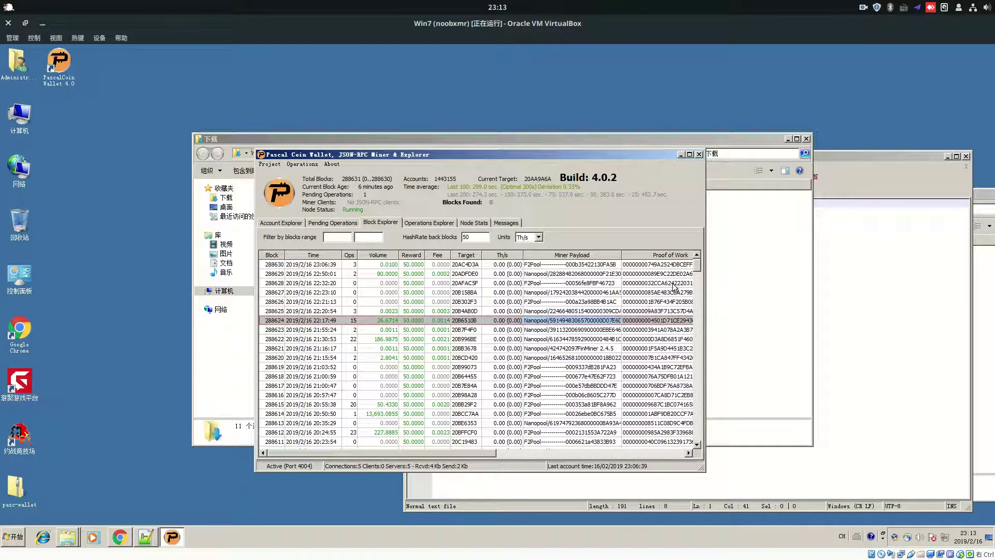
drag(697, 267, 674, 265)
click(270, 274)
click(272, 330)
click(274, 376)
click(275, 312)
click(273, 265)
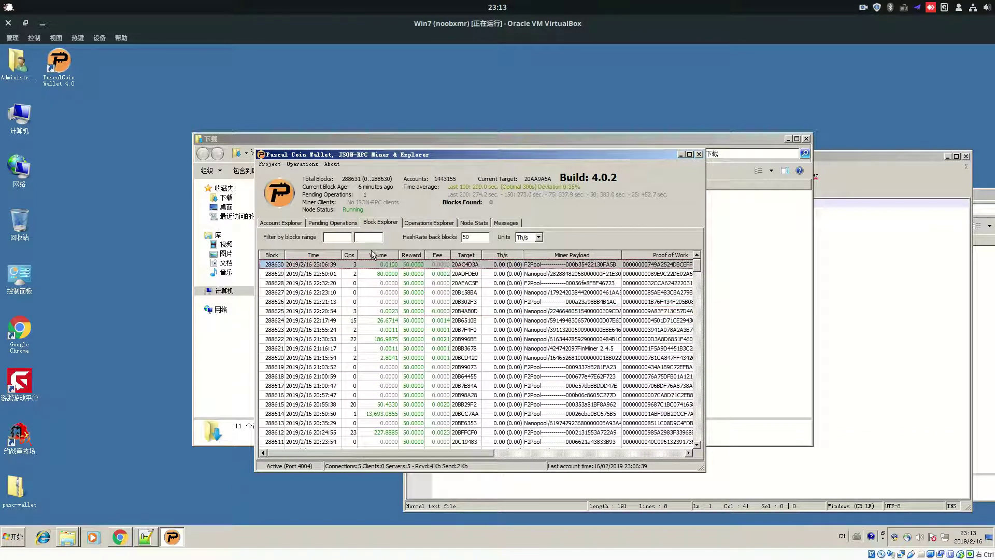
Look through the Operations Explorer, Node Stats and Messages tabs, then return to Account Explorer
click(429, 223)
click(475, 224)
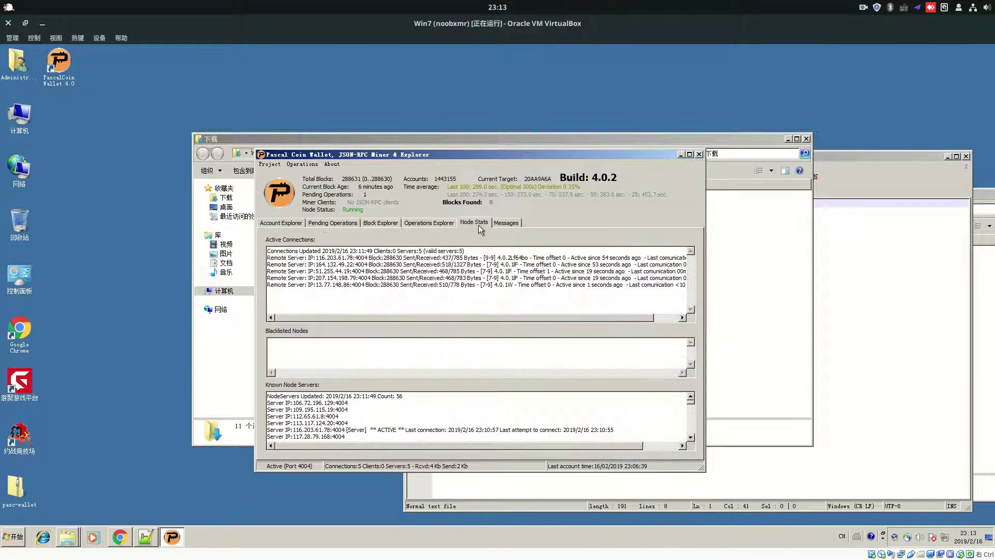
click(506, 223)
click(440, 222)
click(474, 223)
click(505, 222)
click(315, 220)
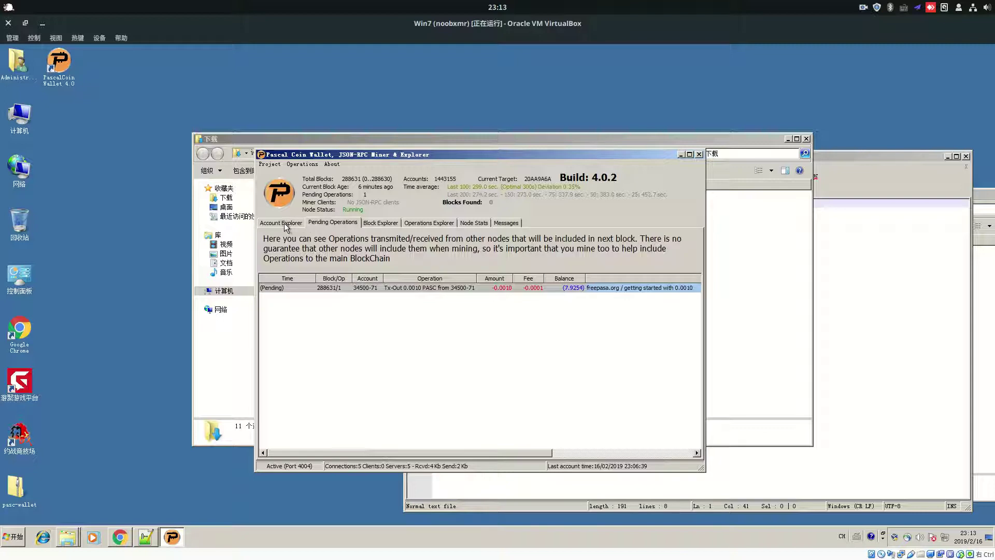
click(284, 223)
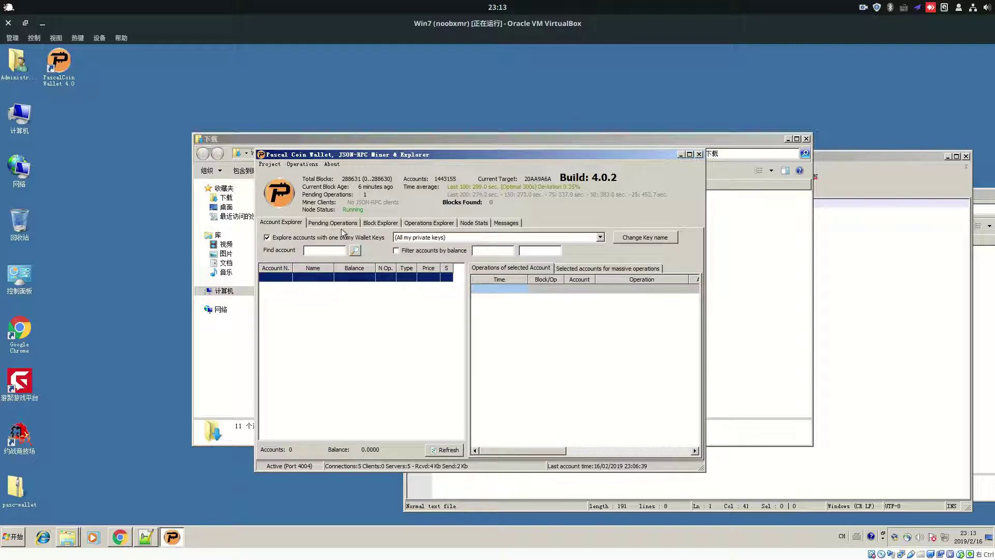
click(270, 164)
click(296, 156)
Open Project > Private Keys and select the key 'New for miner 2019/2/16 23:11:12'
click(302, 163)
click(286, 154)
click(267, 164)
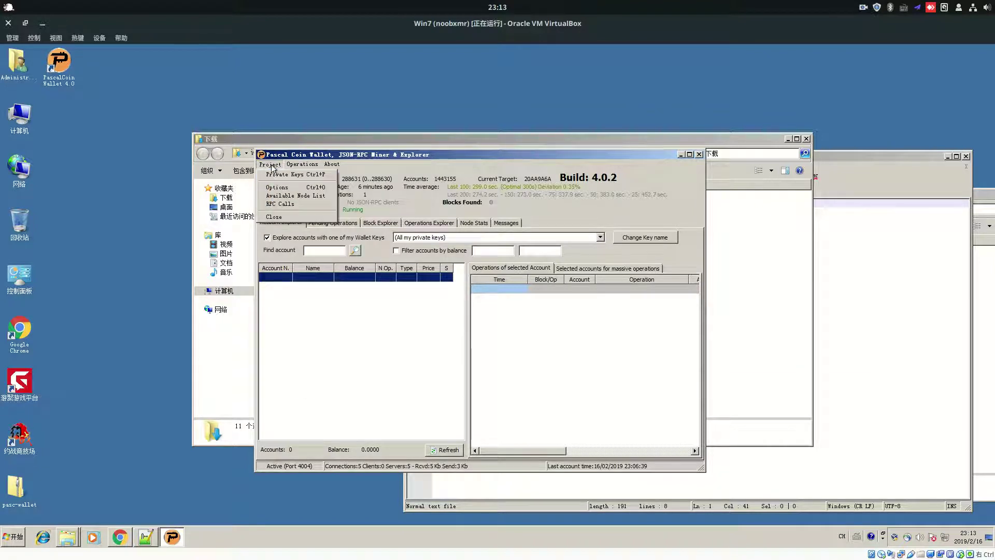
click(274, 165)
click(282, 165)
click(272, 165)
click(272, 164)
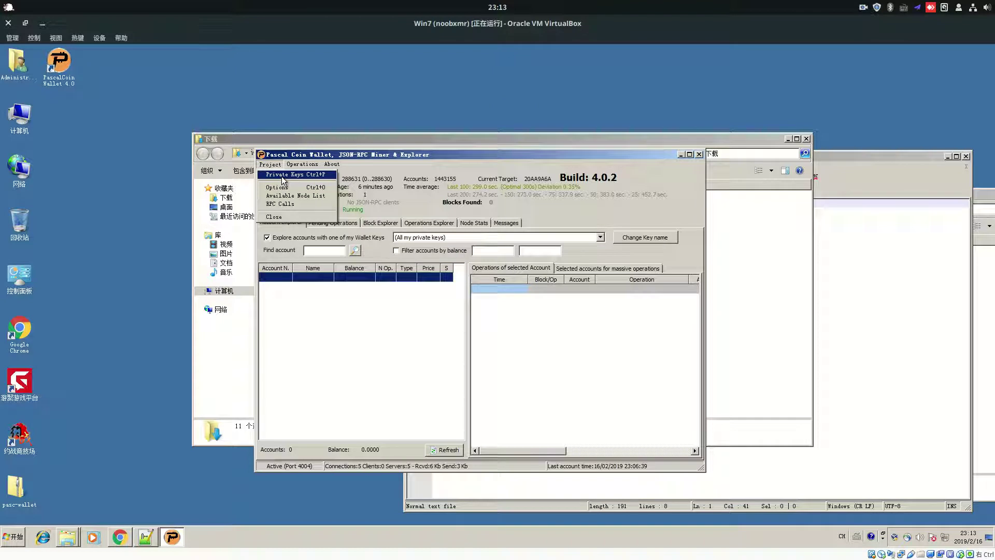
click(288, 176)
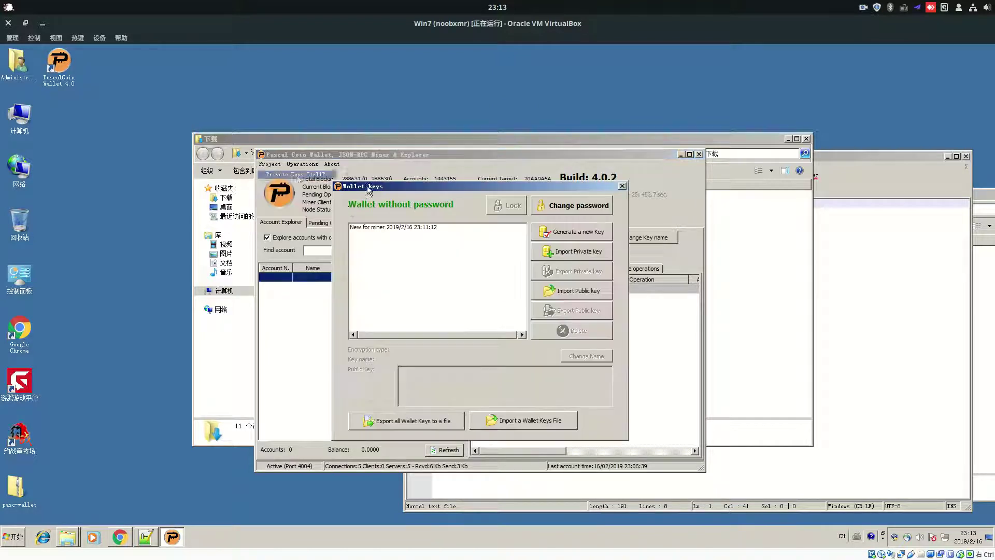
click(403, 228)
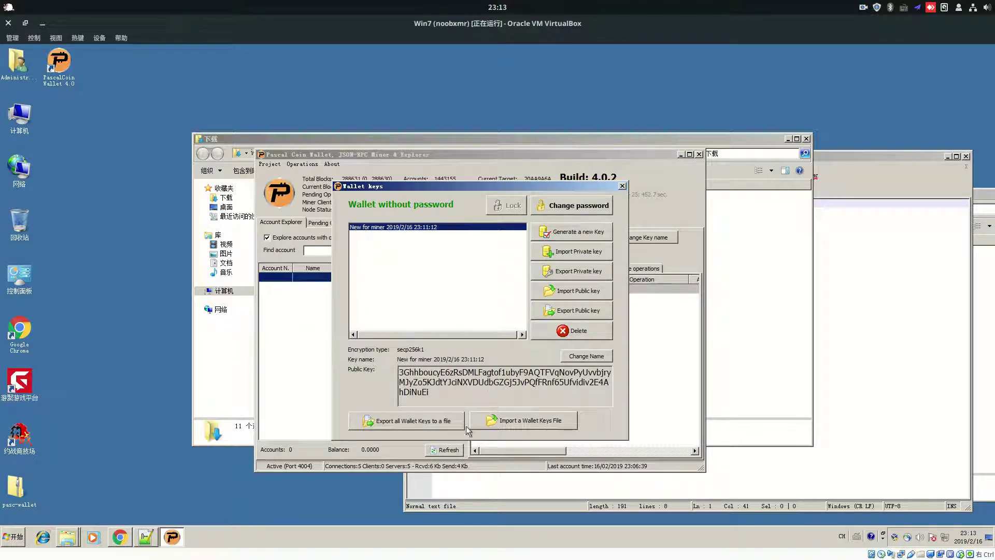
Decline exporting keys unprotected, then set and confirm a new wallet password before exporting
click(391, 424)
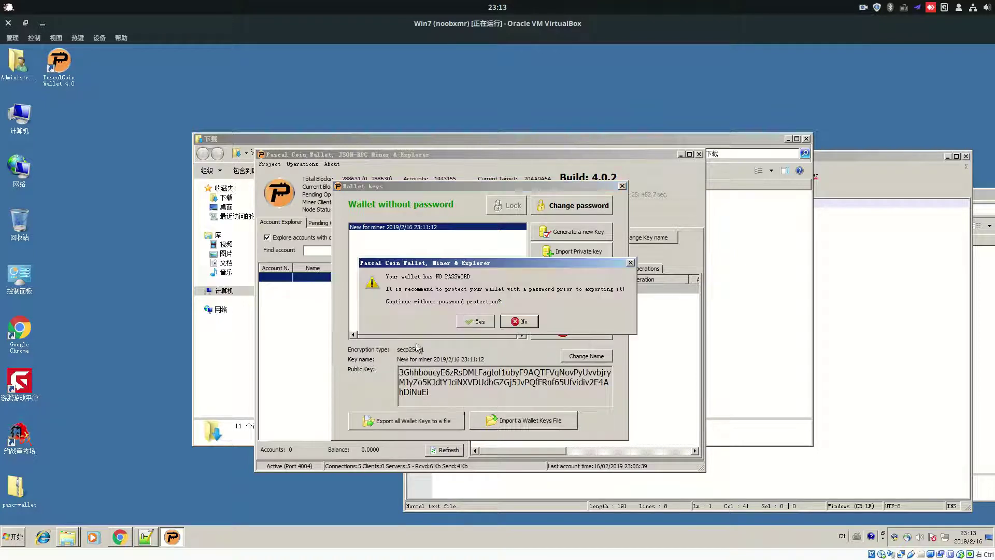
click(517, 326)
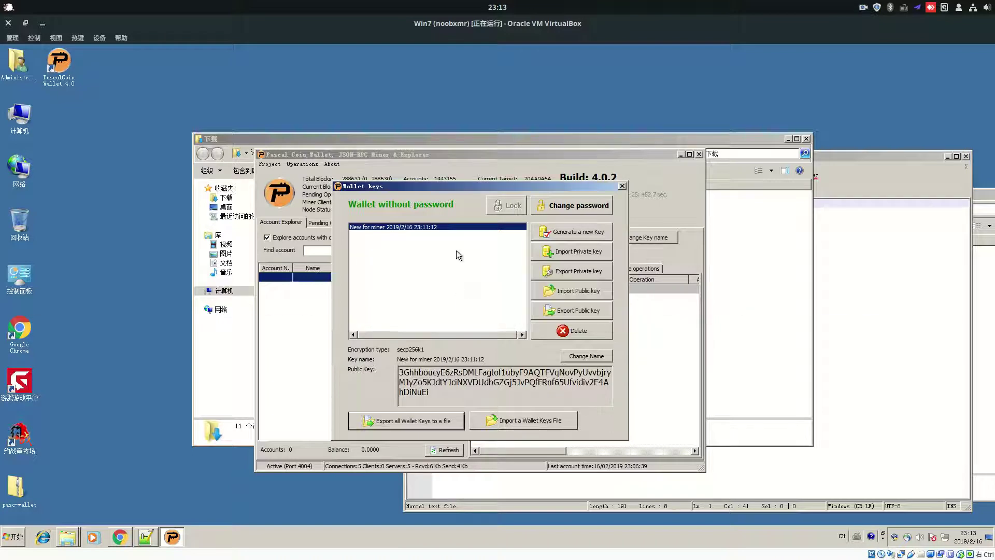
click(559, 206)
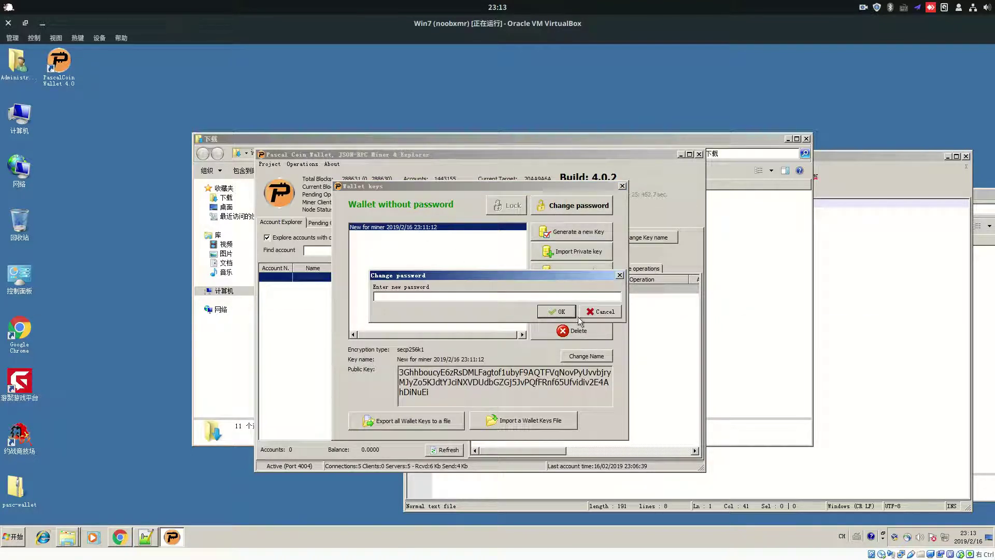
text(123)
click(550, 309)
click(553, 311)
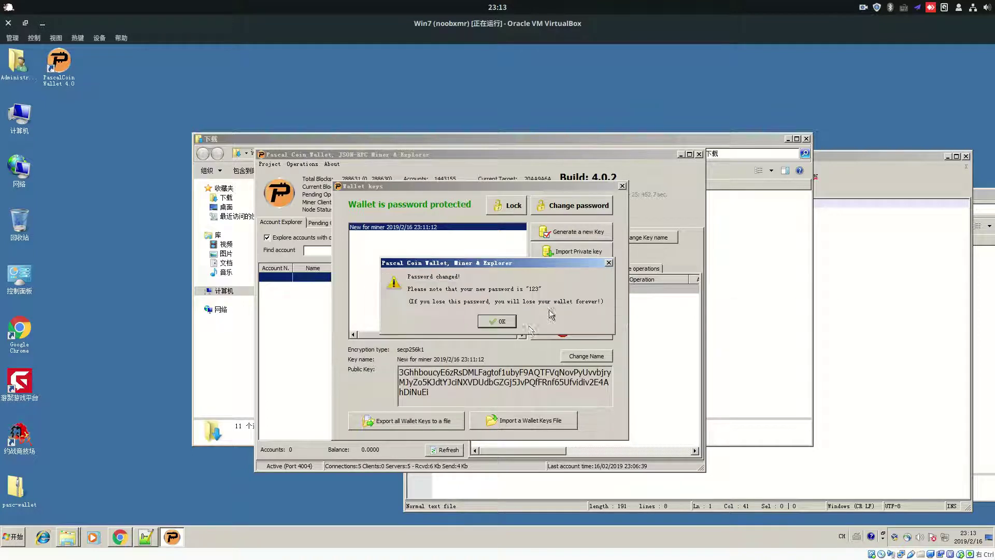
click(489, 320)
click(430, 382)
click(396, 421)
Save all wallet keys as 123.dat on the Desktop, then select the full public key text
click(427, 431)
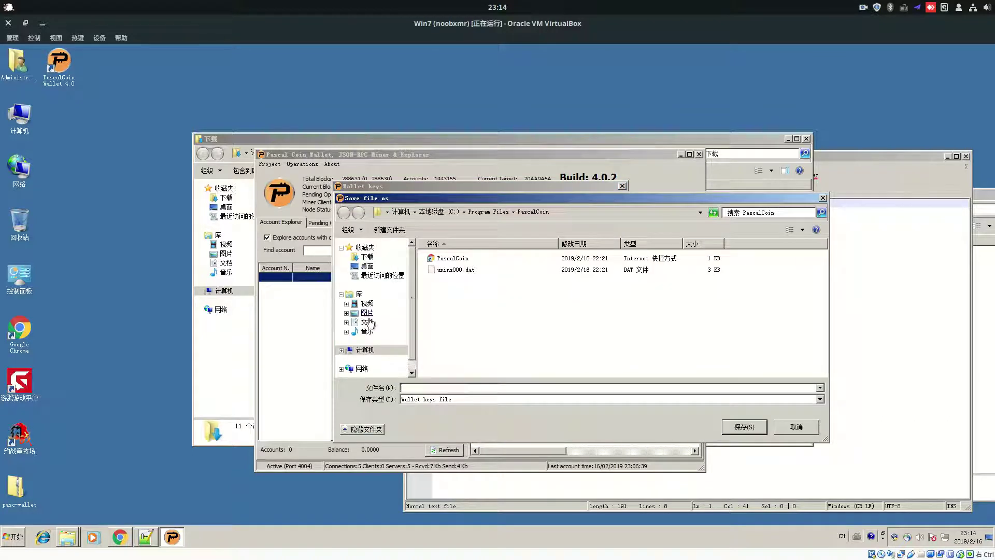
click(368, 267)
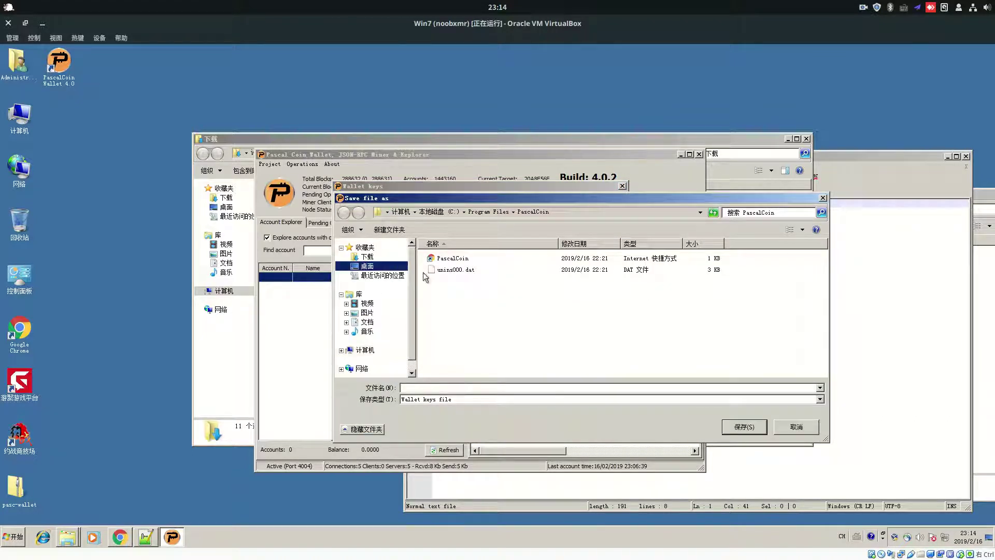
click(452, 387)
text(123)
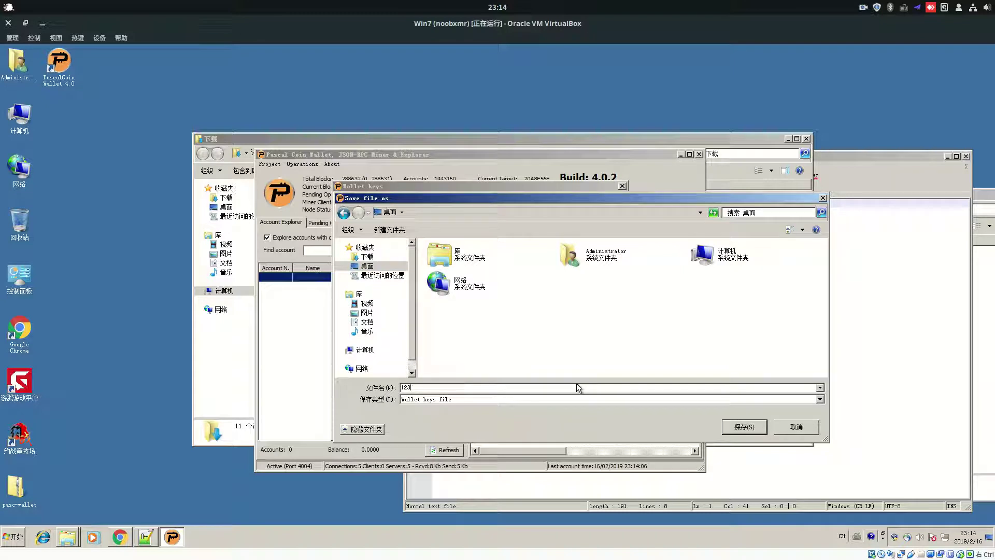
click(744, 426)
click(493, 311)
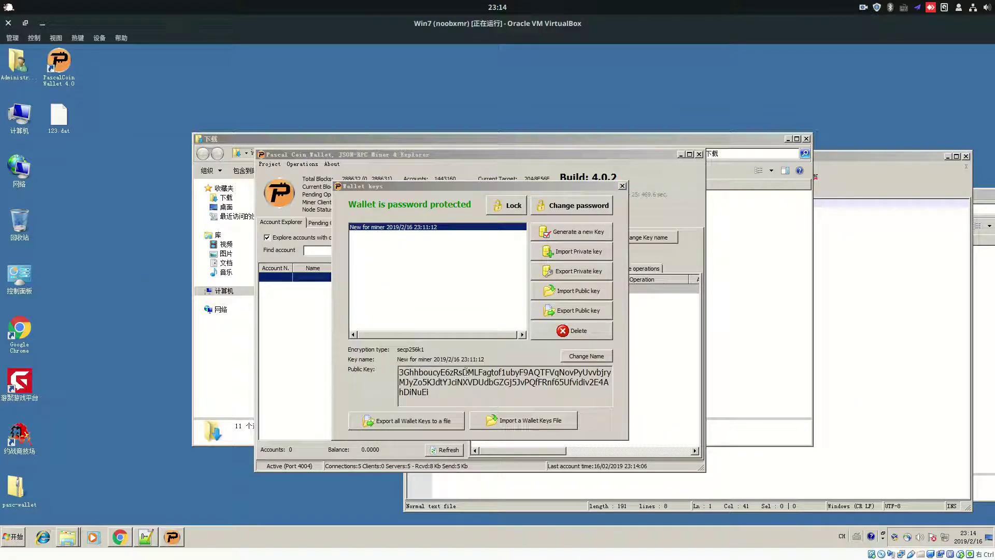
drag(469, 393, 384, 360)
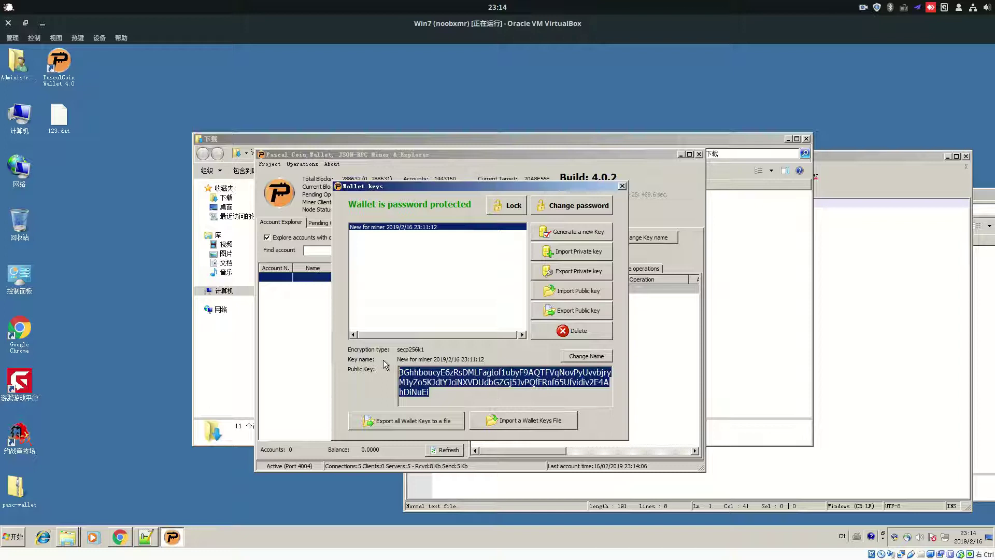
Import 123.dat with the wallet password, dismissing the nothing-imported message
click(453, 388)
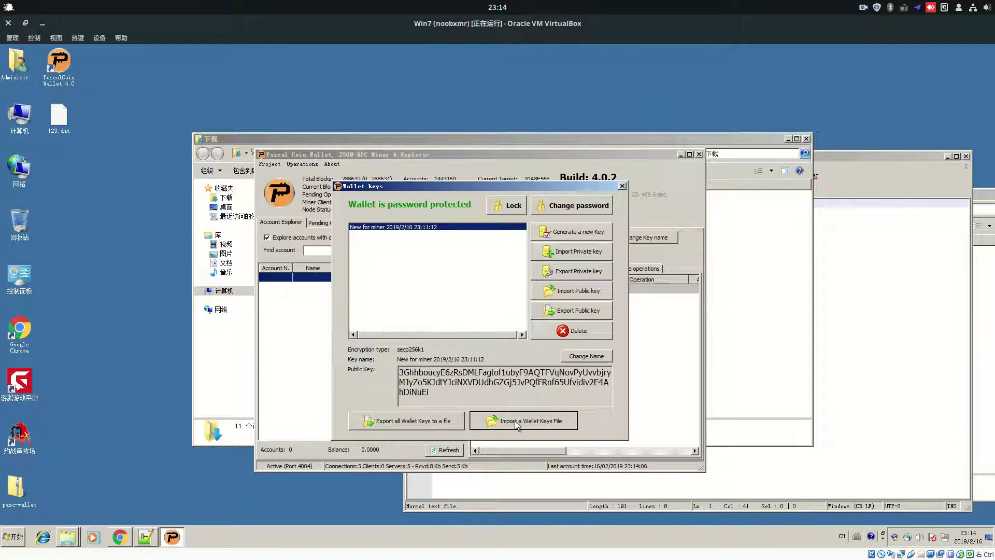
click(515, 421)
click(571, 293)
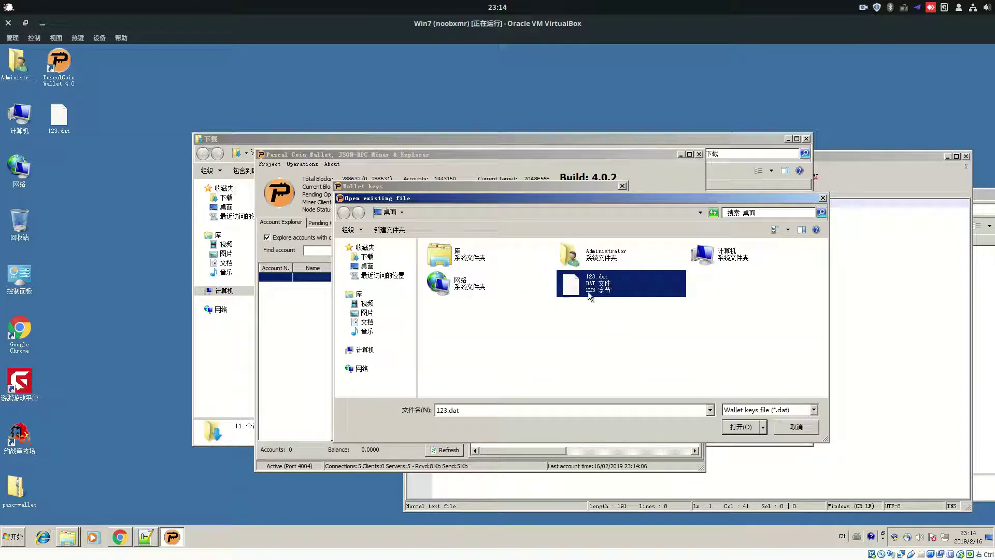
double_click(610, 291)
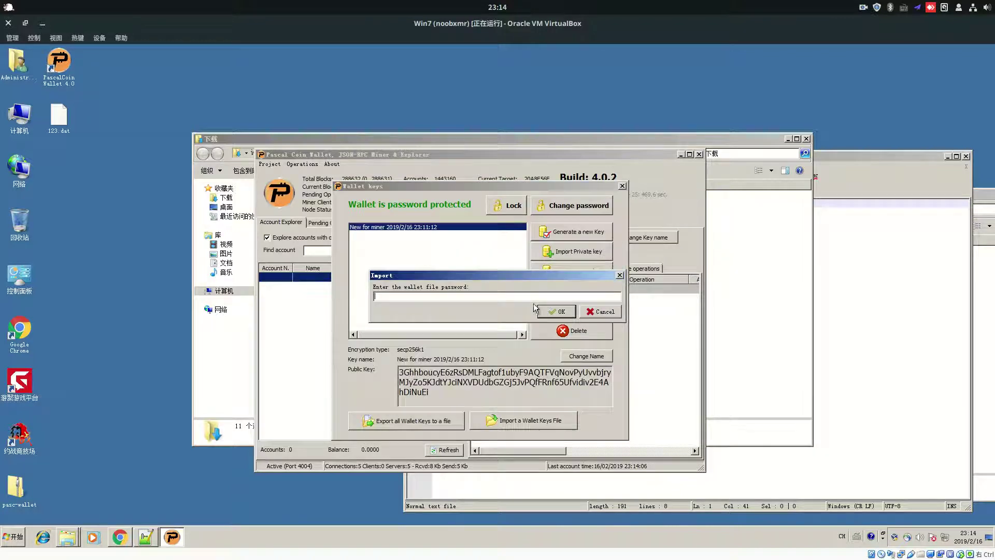
text(123)
click(557, 311)
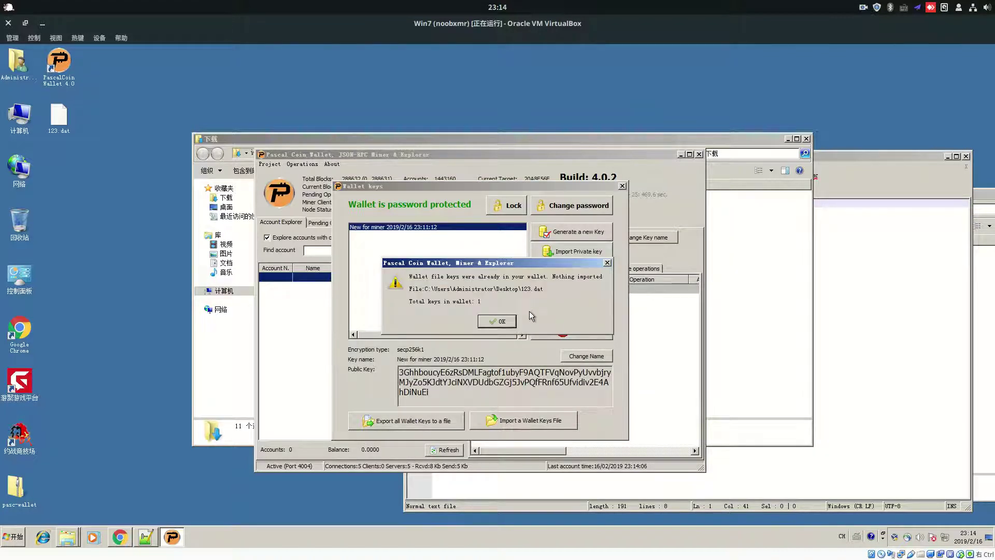
click(499, 322)
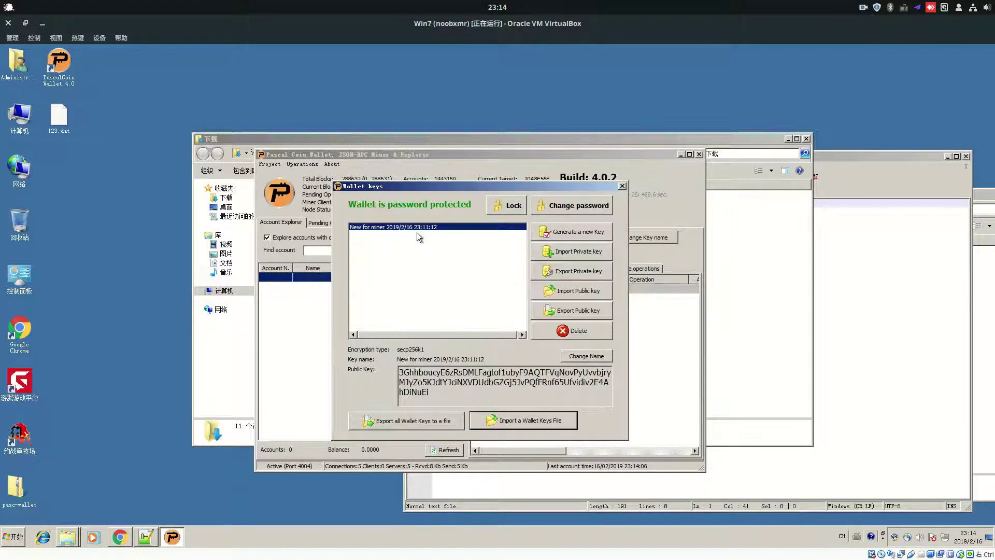
Delete the wallet key, then re-import it from 123.dat using the password
click(573, 331)
click(472, 319)
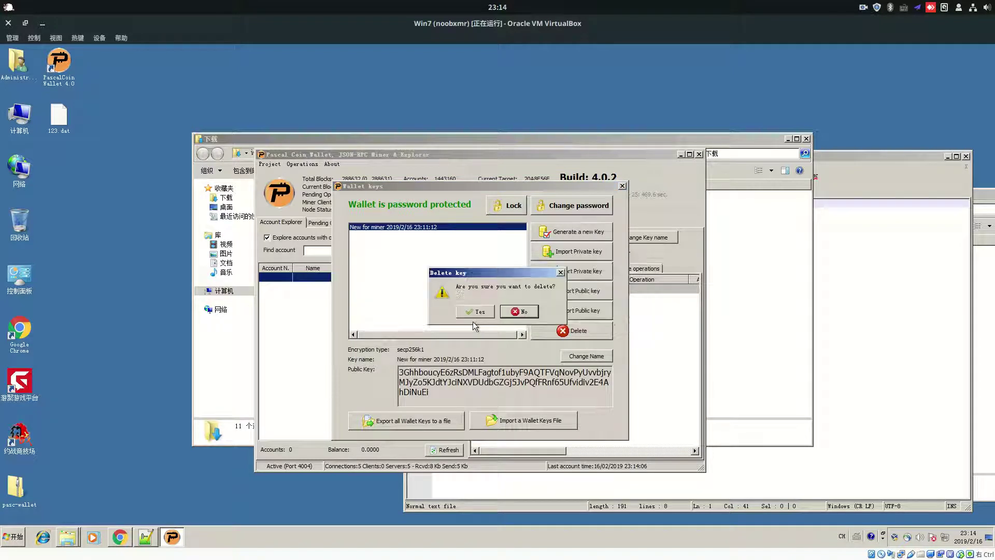
click(464, 311)
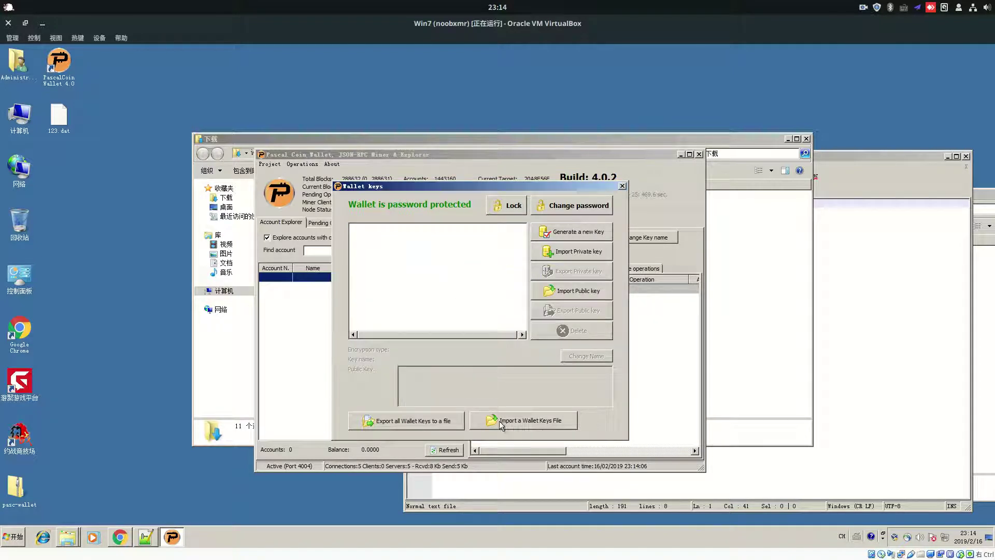
click(498, 421)
double_click(576, 283)
text(123)
click(555, 312)
click(494, 329)
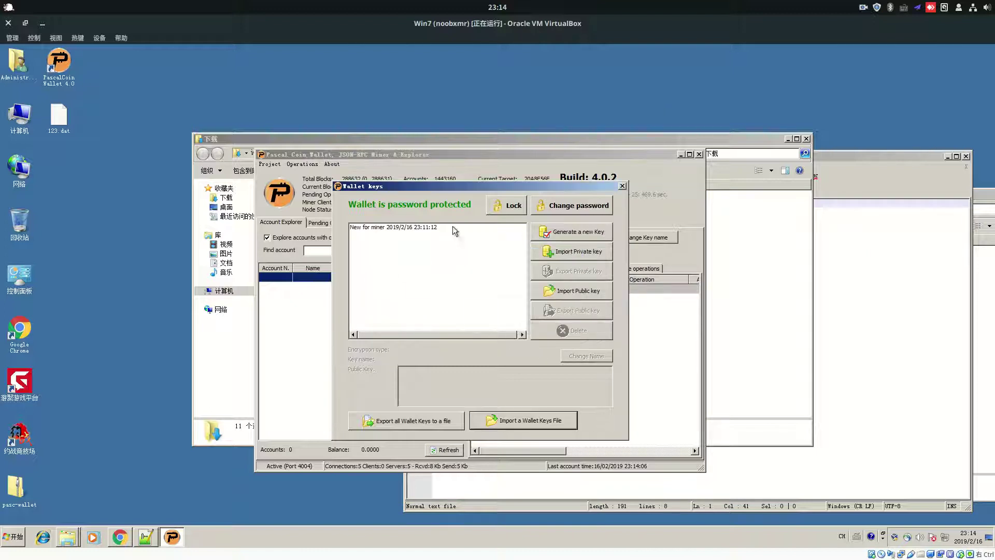
Select the restored New for miner key and copy its public key to the clipboard
click(422, 228)
double_click(454, 378)
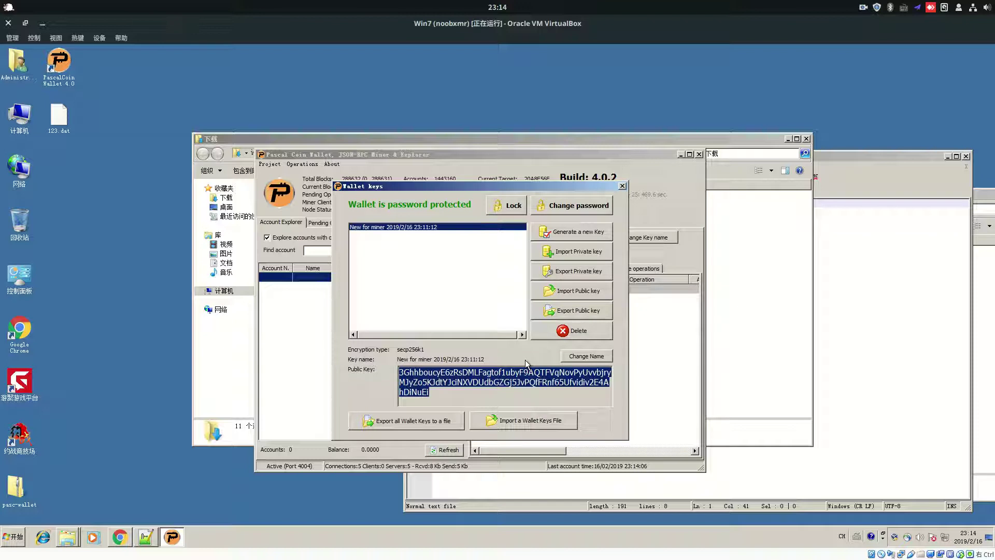
double_click(442, 377)
right_click(454, 381)
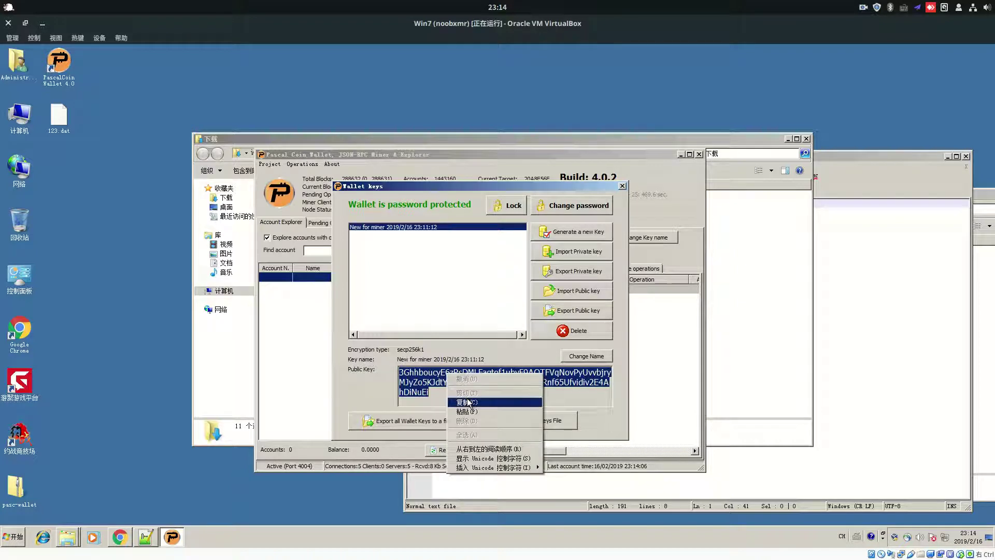
click(466, 402)
click(456, 382)
drag(432, 396, 383, 367)
click(439, 384)
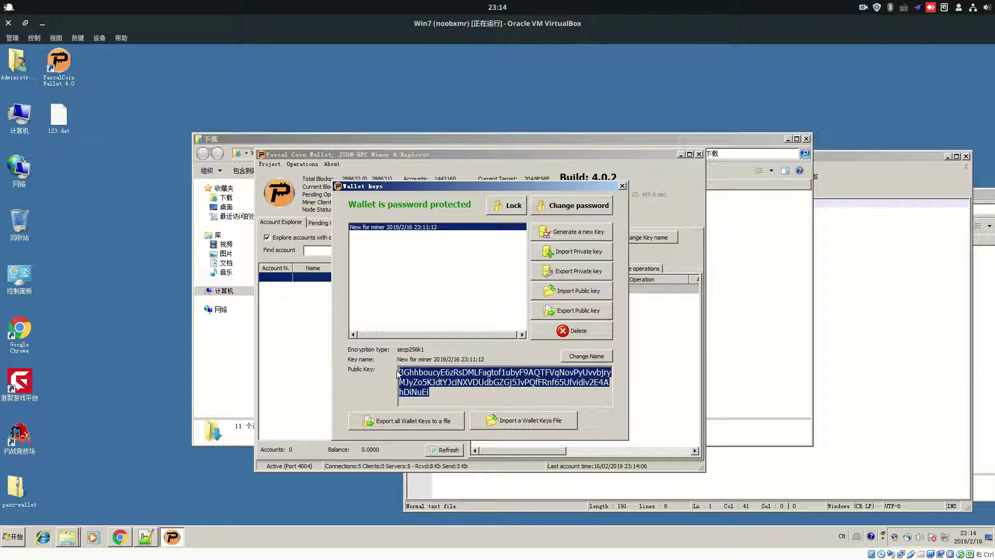
right_click(438, 380)
click(456, 410)
click(116, 539)
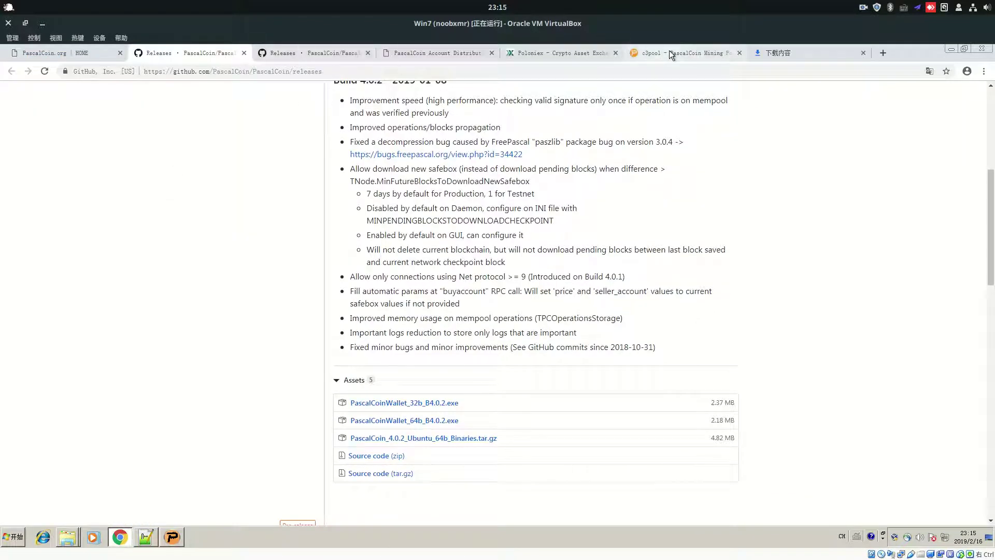
Enter freepasa.org in the address bar of the tab showing the releases page
click(203, 69)
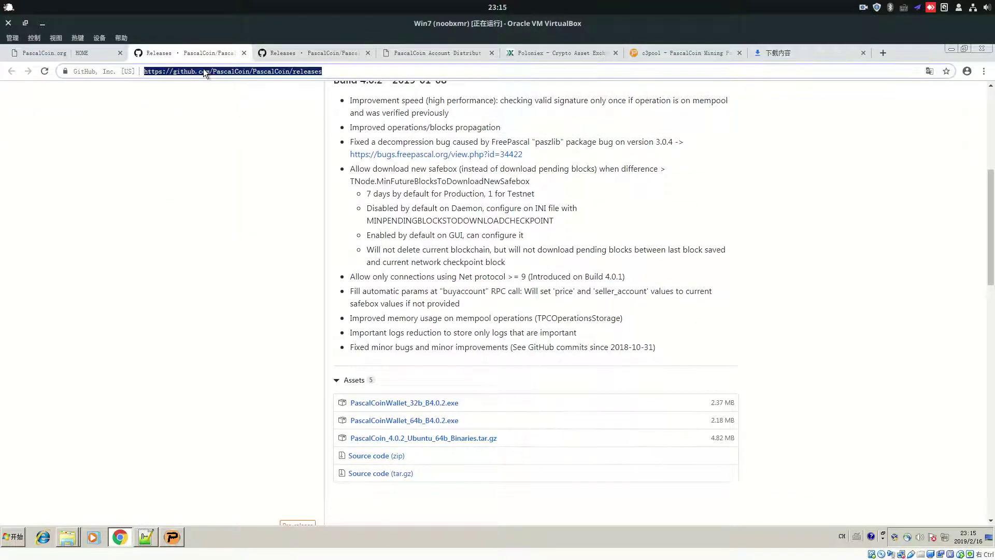
text(freepasa.org)
key(Return)
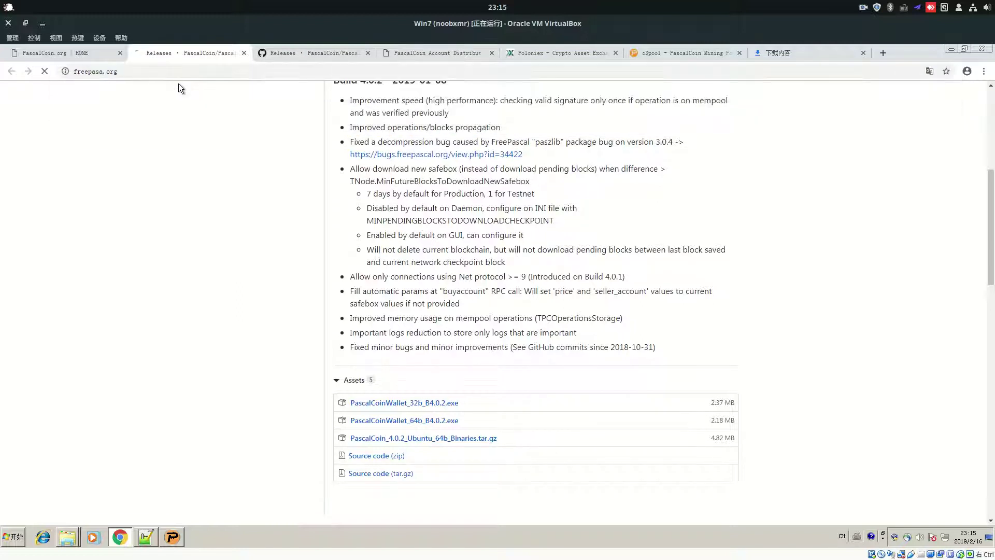
Check the freepasa.org line in the Notepad++ list of PascalCoin links
click(146, 537)
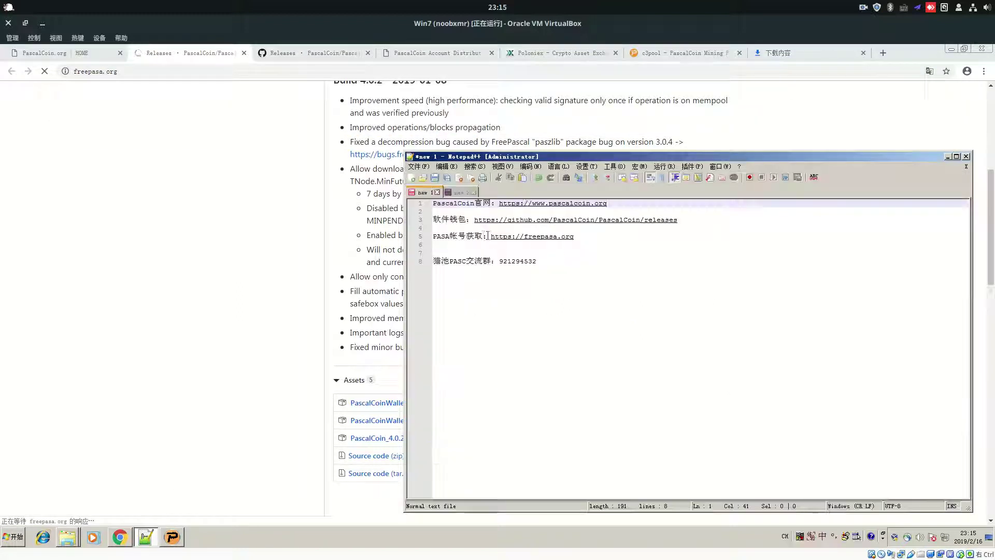
drag(450, 237, 439, 201)
click(453, 202)
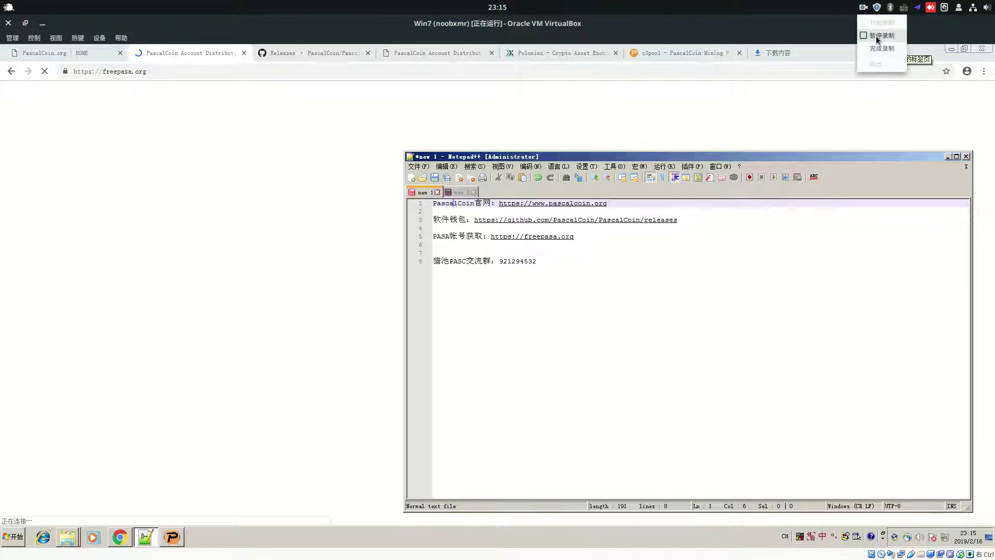
Read through the freepasa.org PascalCoin Account heading and intro paragraph, highlighting key words
drag(264, 200, 474, 204)
click(393, 202)
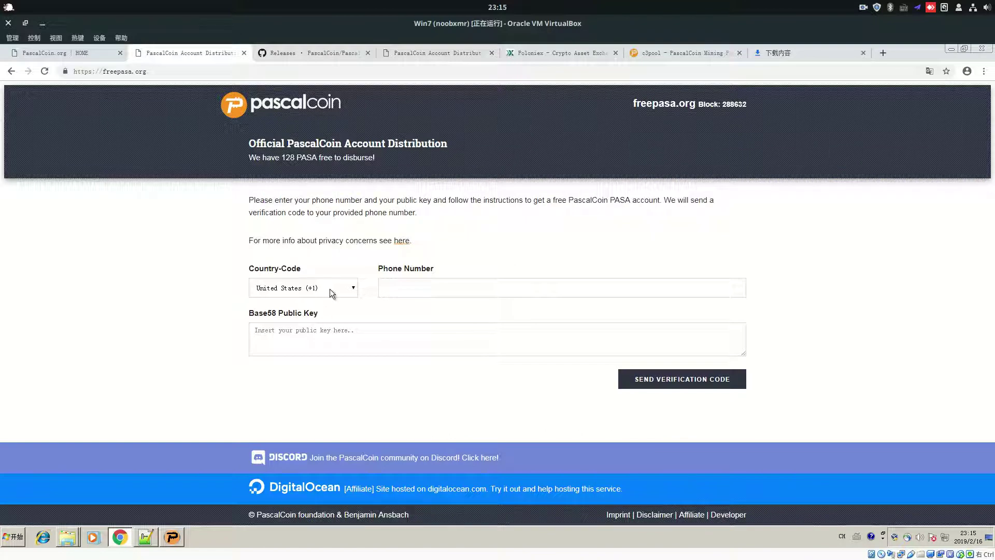
drag(243, 143, 470, 143)
click(386, 140)
triple_click(414, 144)
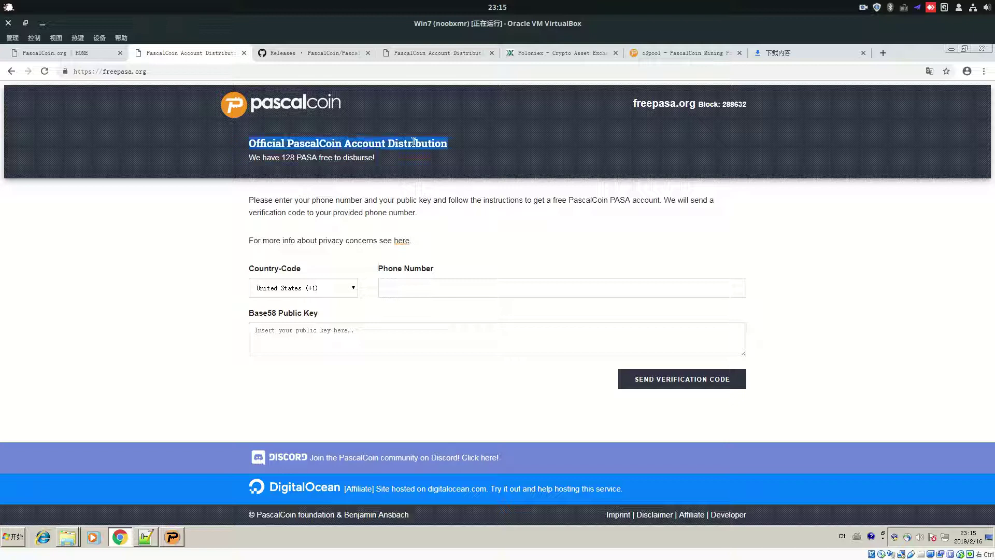
double_click(368, 144)
double_click(321, 144)
click(314, 210)
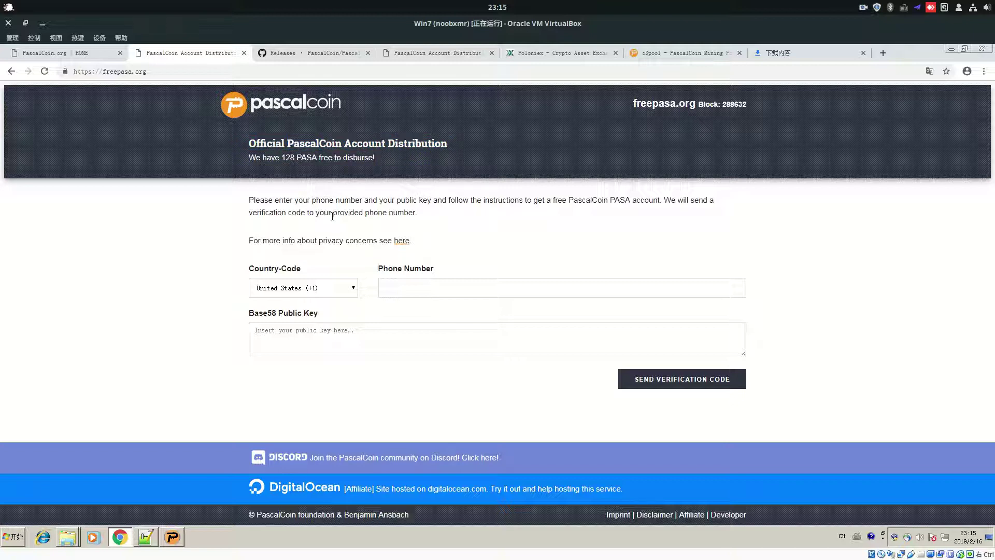
double_click(302, 156)
click(274, 202)
triple_click(263, 198)
mouse_move(469, 216)
mouse_down()
mouse_move(260, 213)
mouse_move(480, 220)
mouse_up()
click(289, 197)
click(352, 270)
Choose China (+86) from the form's Country-Code list
click(333, 290)
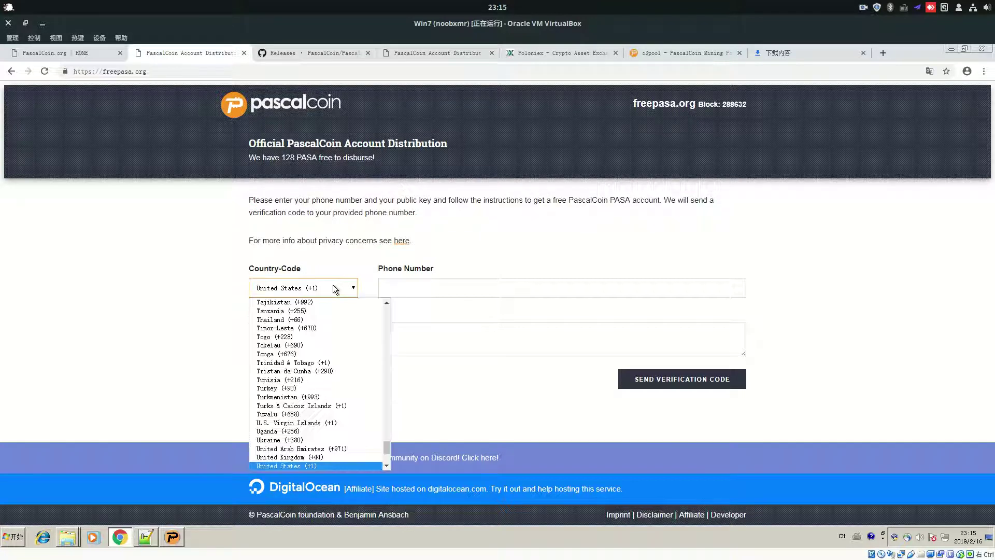
drag(386, 446, 384, 304)
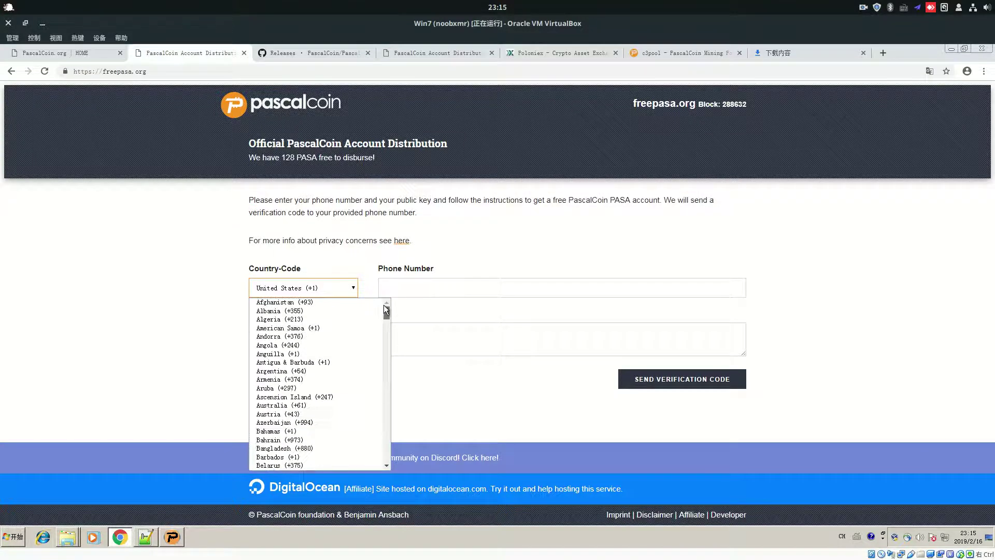
scroll(334, 376, down, 12)
scroll(334, 376, down, 10)
scroll(334, 375, up, 10)
scroll(337, 374, up, 12)
click(337, 371)
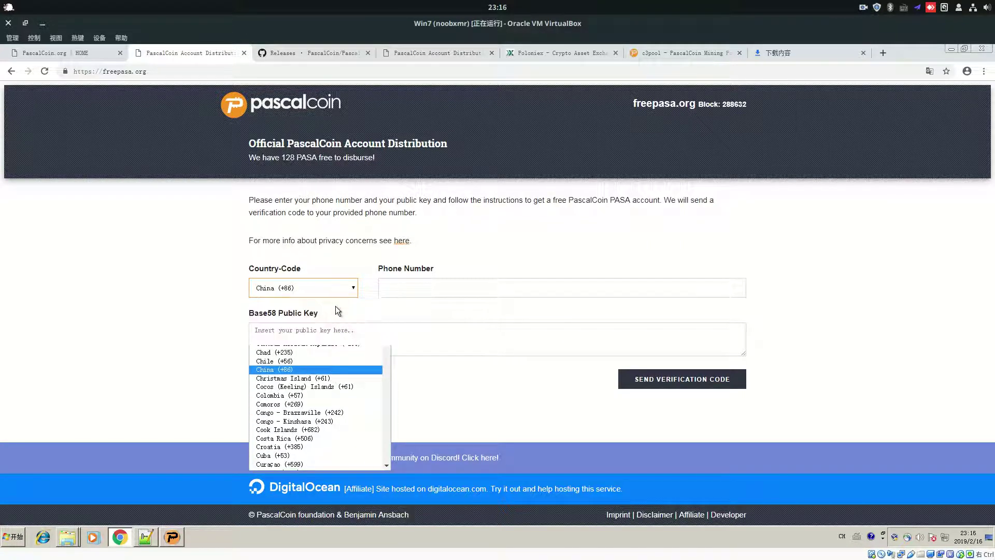
Focus the Phone Number and Base58 Public Key fields, then switch back to the Pascal Coin wallet
click(422, 282)
click(366, 330)
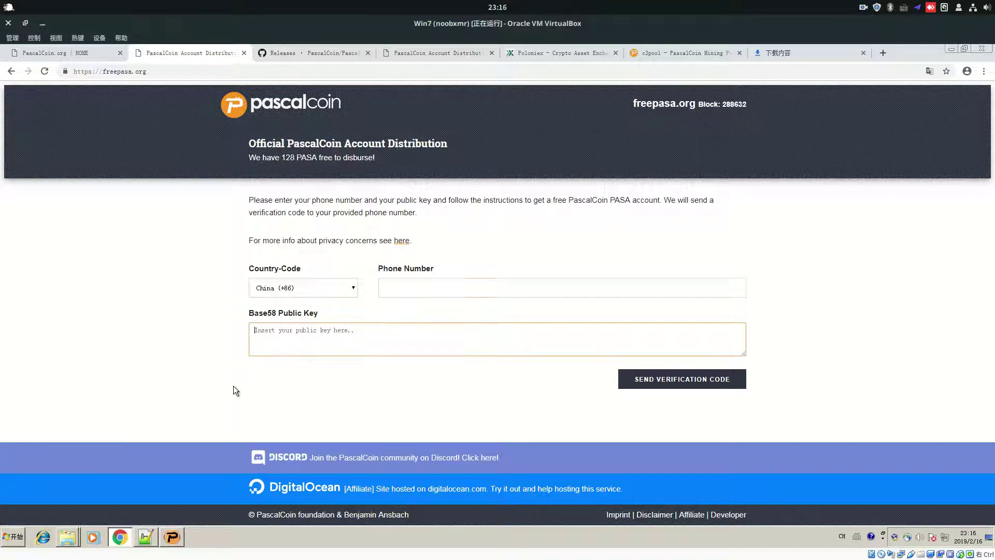
click(173, 539)
Copy the wallet's public key from the Wallet Keys dialog
right_click(465, 374)
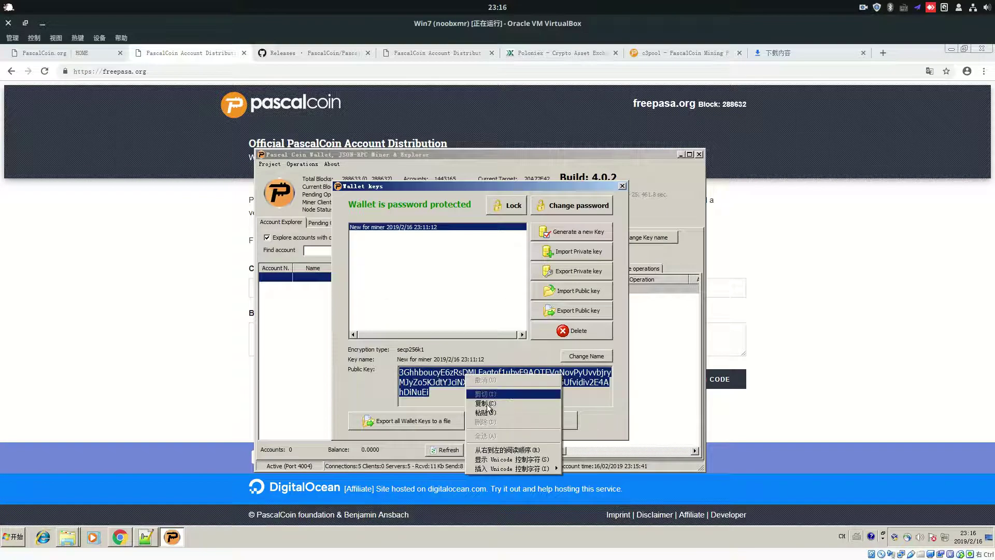
click(485, 404)
click(243, 369)
Paste the key into freepasa.org's Base58 Public Key box, then close Wallet Keys
right_click(314, 329)
key(Return)
drag(275, 314, 311, 314)
click(343, 332)
key(ctrl+a)
click(418, 281)
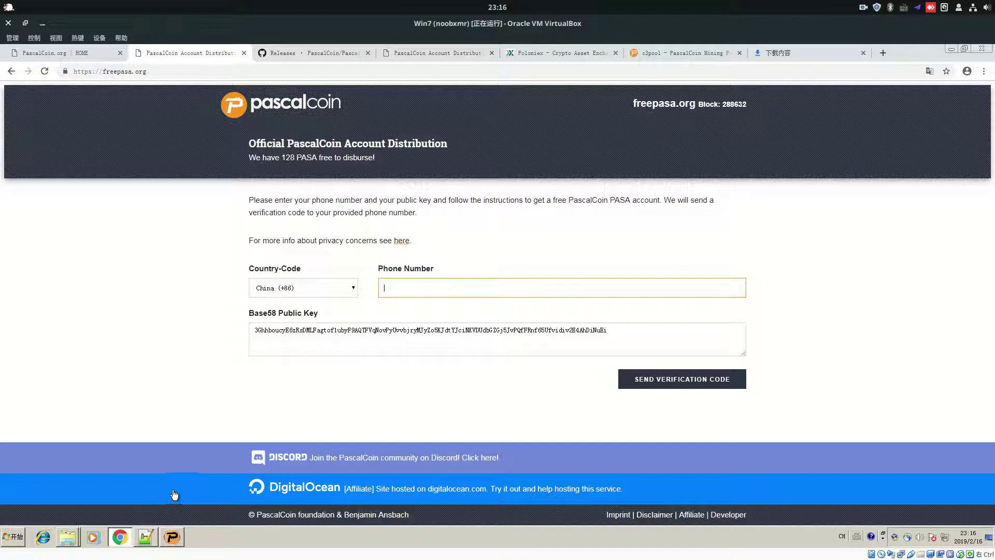
click(174, 537)
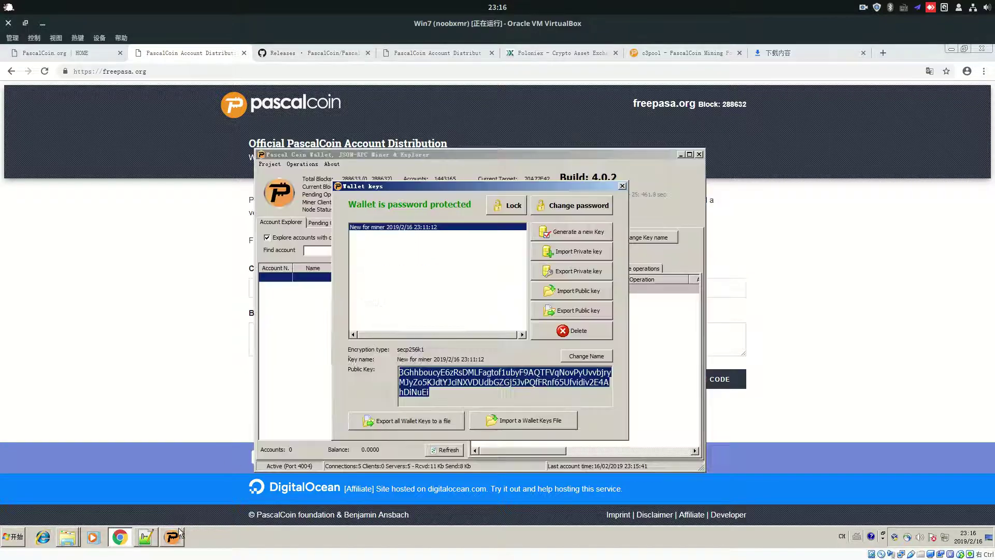
click(622, 187)
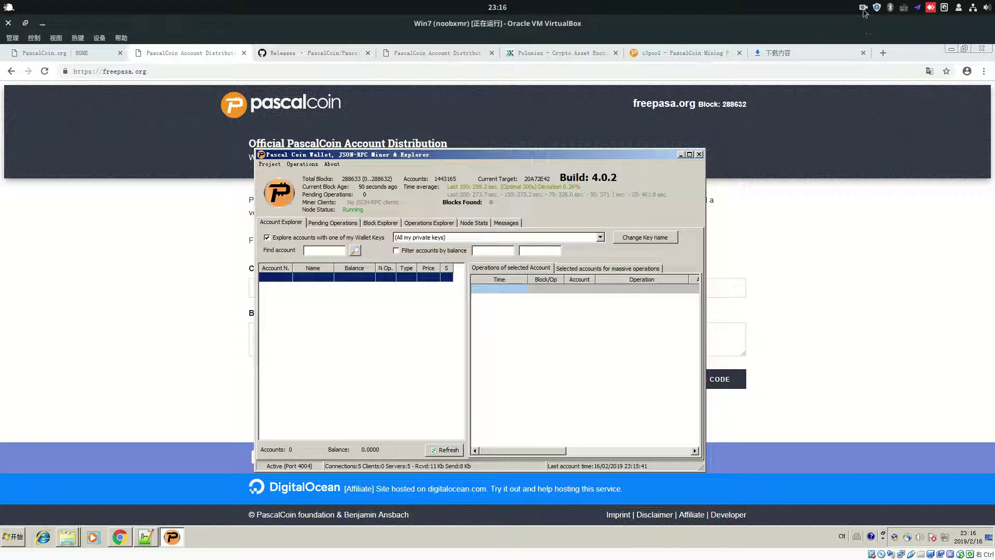
Minimize Chrome, glance at Project > Options, and move the wallet window down and right
click(951, 48)
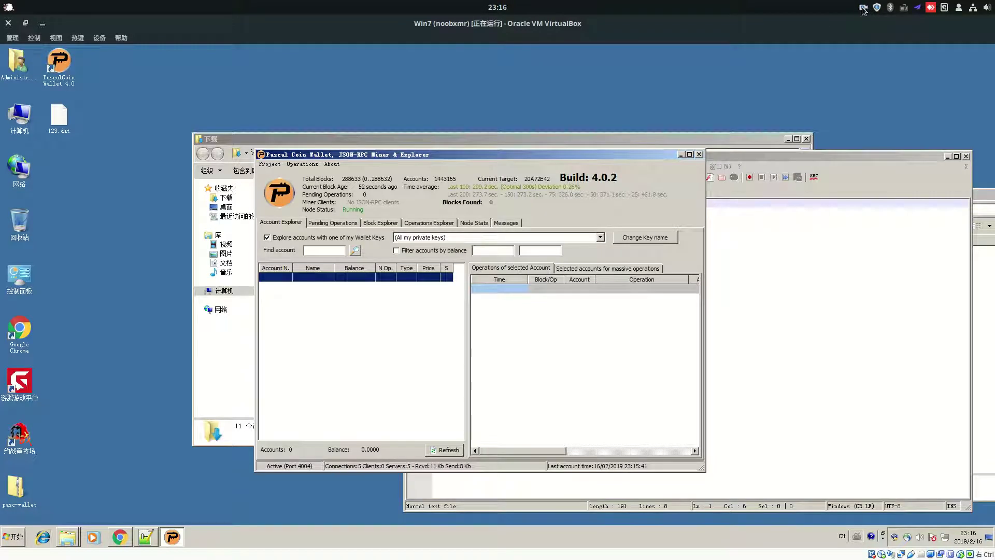
click(270, 164)
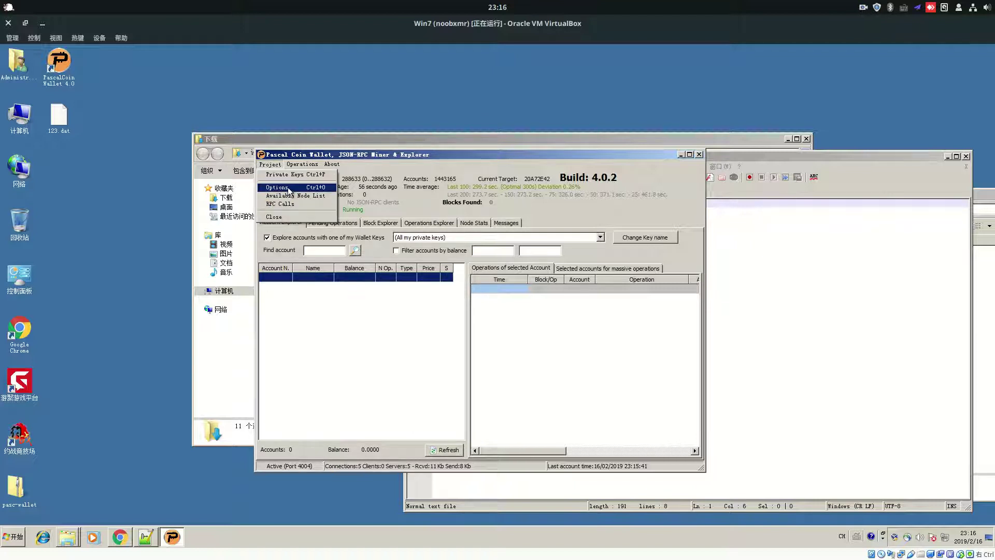
click(277, 187)
key(Escape)
drag(500, 158, 596, 217)
Open the AppData\Roaming\PascalCoin data folder from Project > Options, then close Options
click(366, 223)
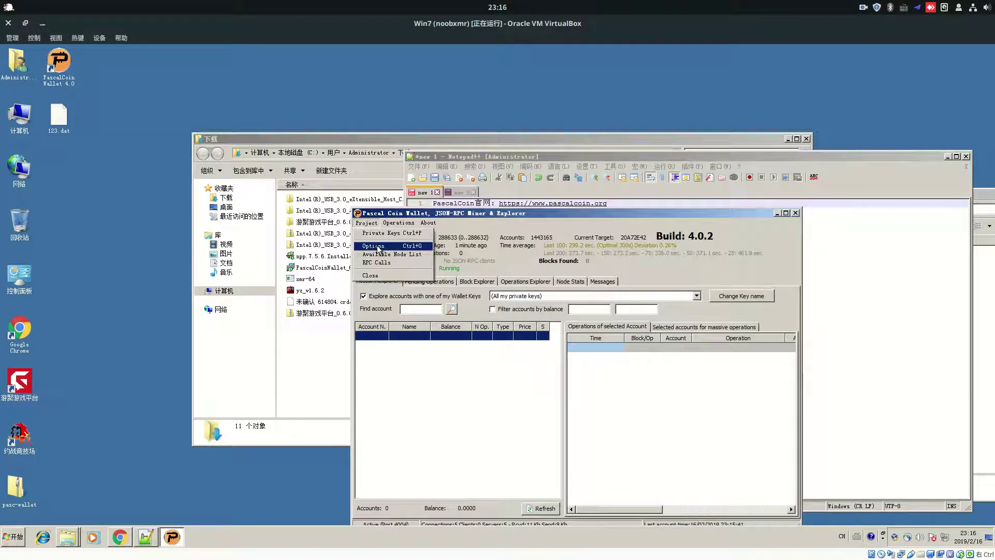
click(372, 246)
key(Escape)
click(373, 223)
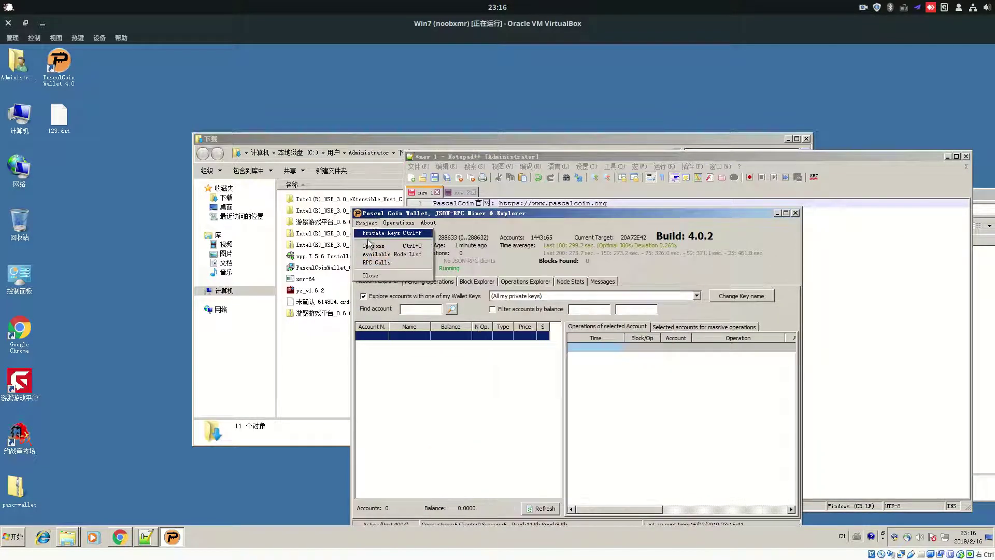
click(381, 247)
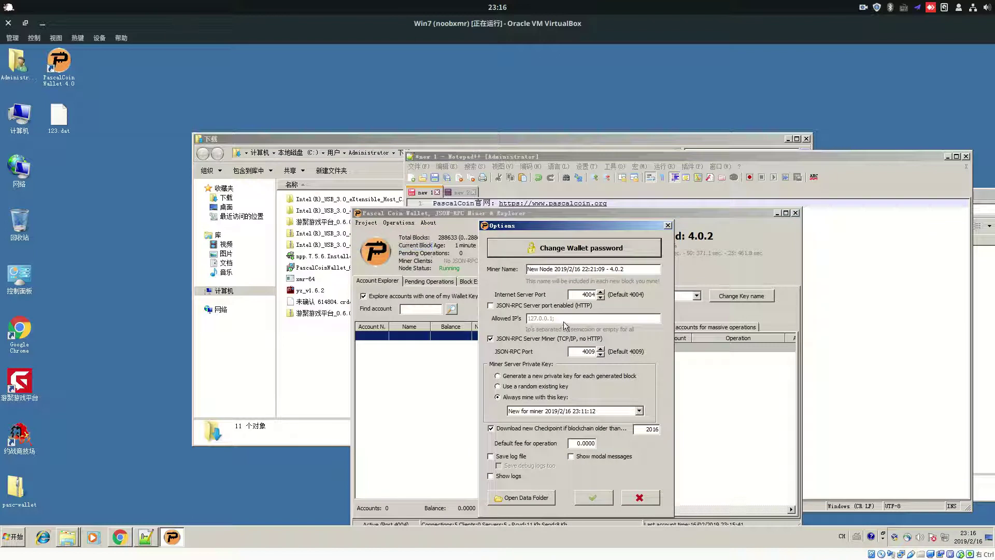
click(527, 498)
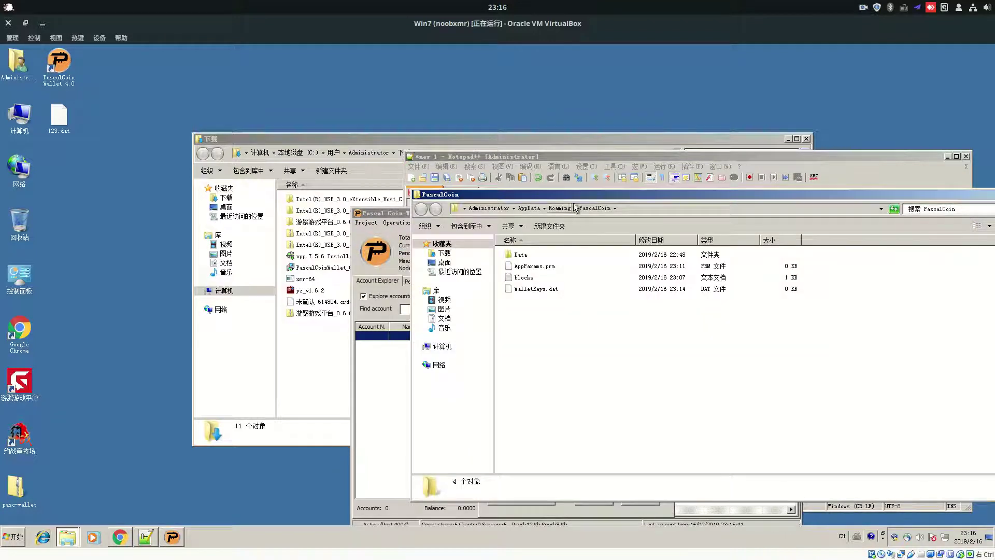
drag(575, 196, 546, 187)
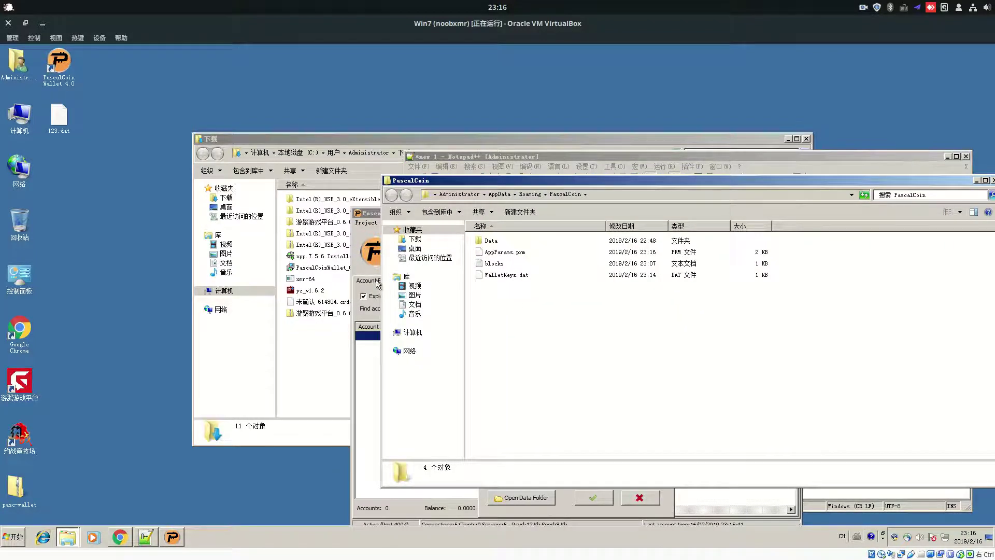
click(375, 285)
key(Escape)
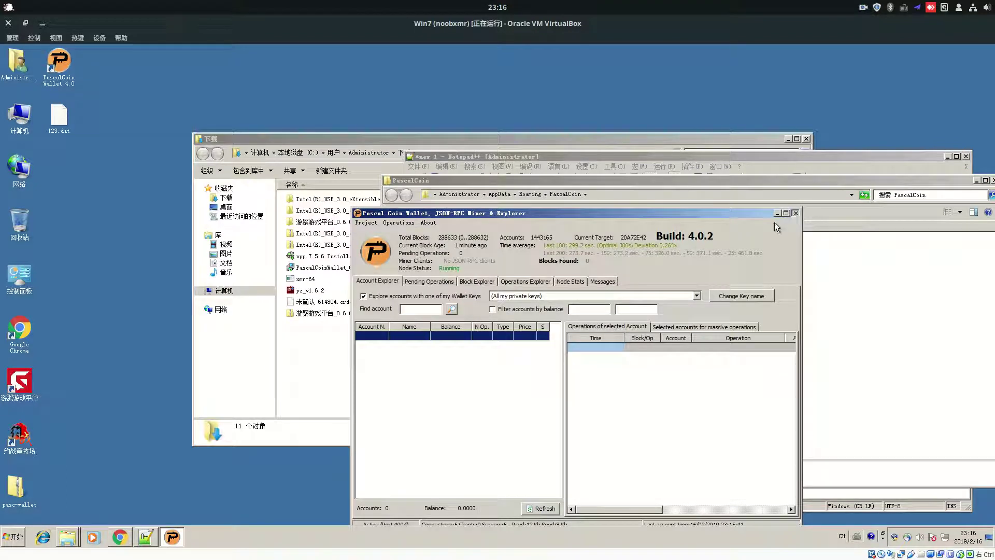
Copy WalletKeys.dat from the pasc-wallet archive over the old one, entering the archive password
double_click(16, 488)
drag(133, 113, 757, 336)
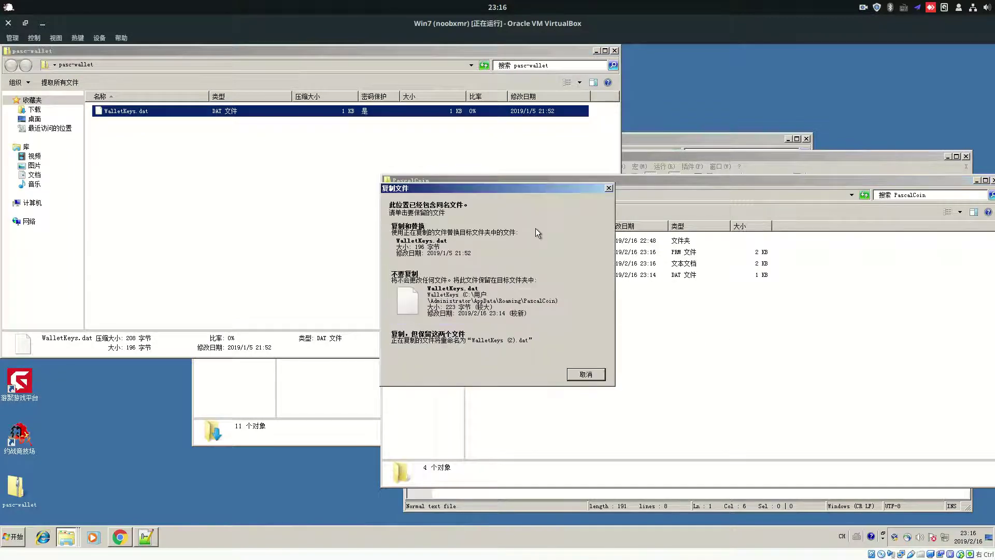
drag(525, 188, 329, 254)
click(519, 275)
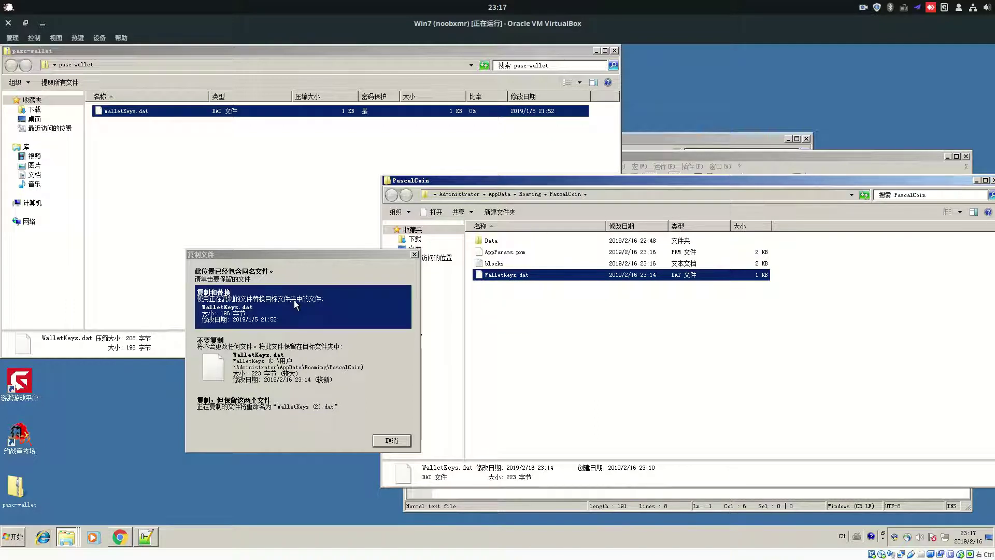
click(309, 303)
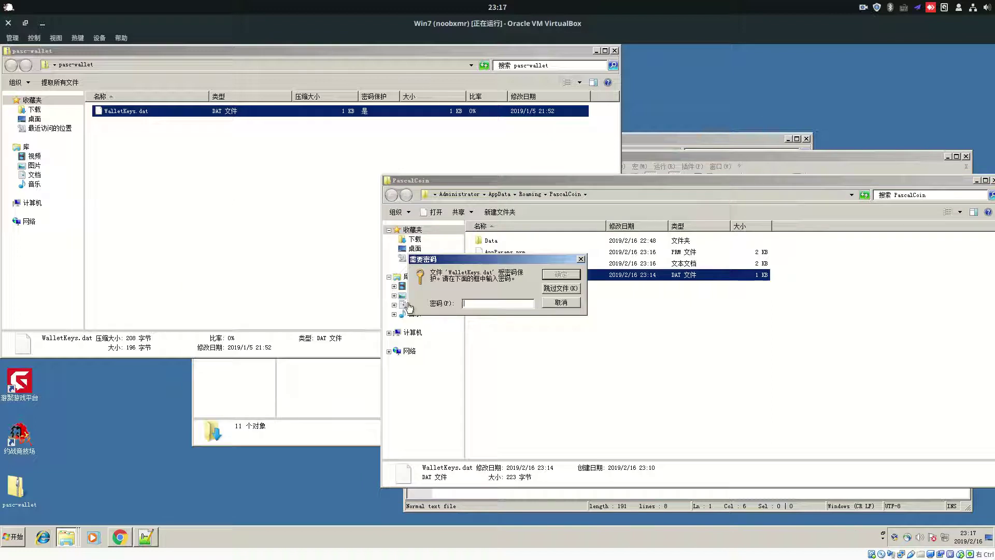
text(***)
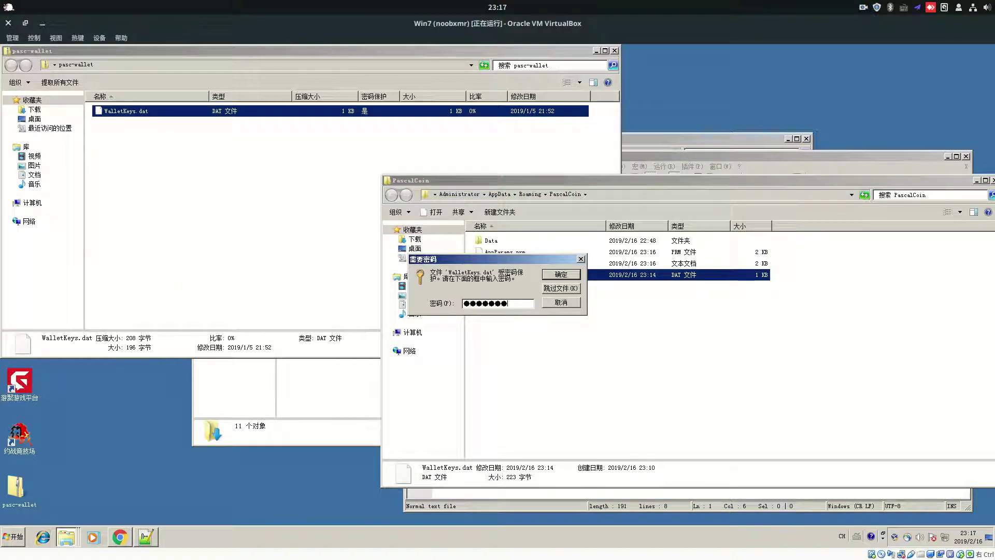
text(***)
key(Return)
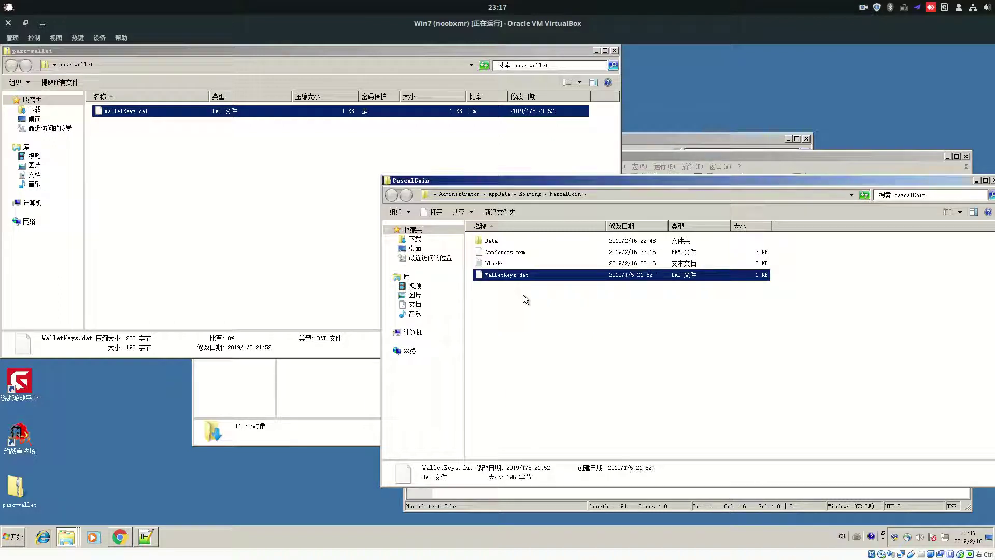
click(615, 50)
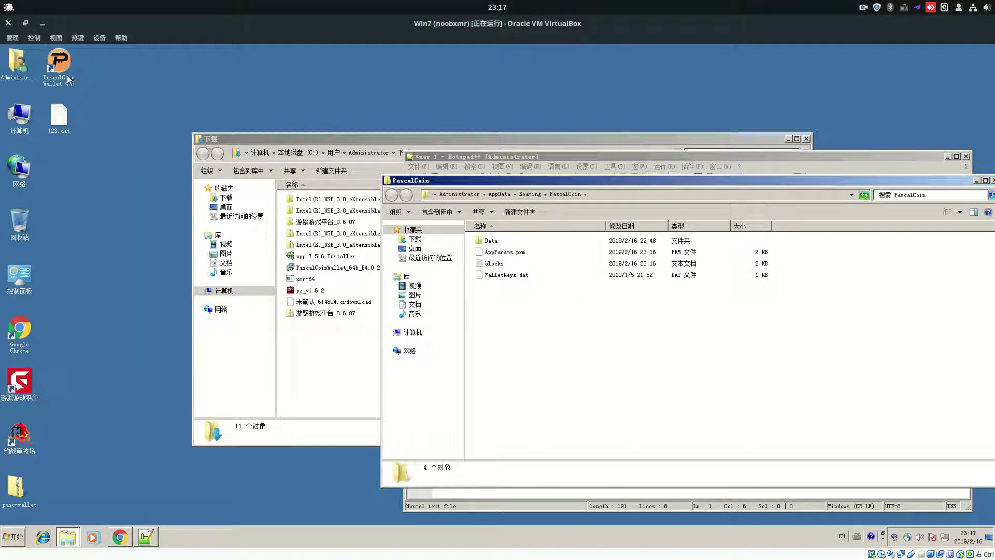
Relaunch PascalCoin Wallet and review accounts 483017-89, 1435013-90 and 1407281-77
double_click(59, 63)
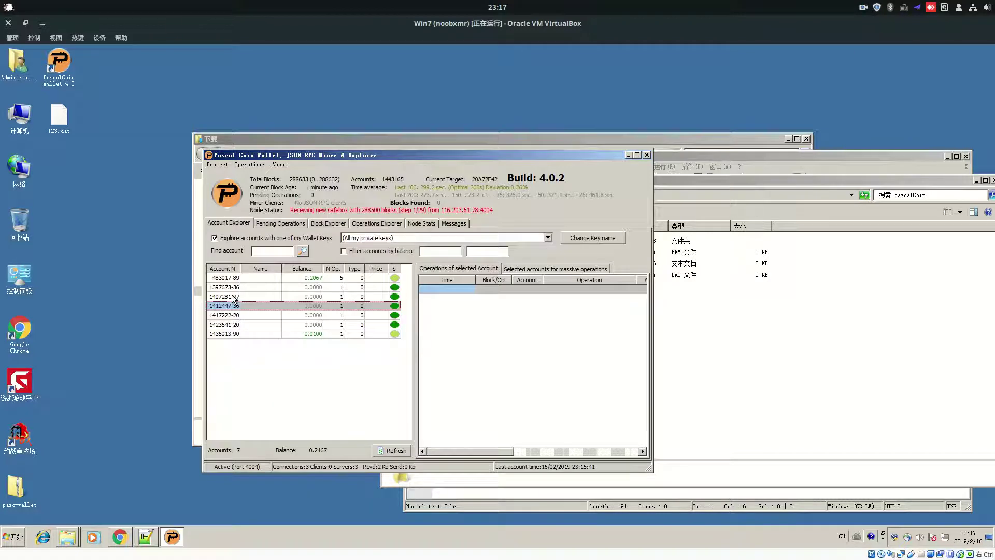
click(234, 279)
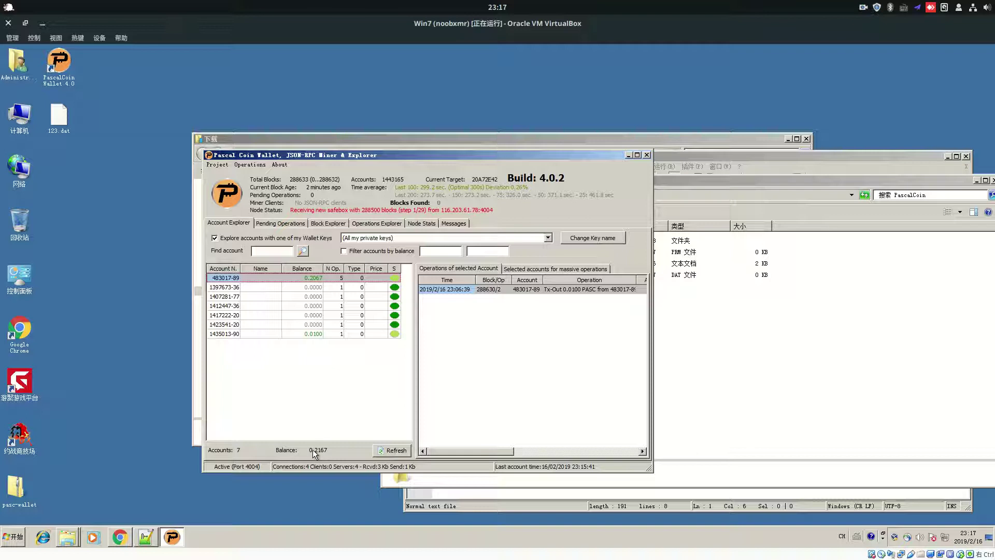
click(319, 334)
click(292, 299)
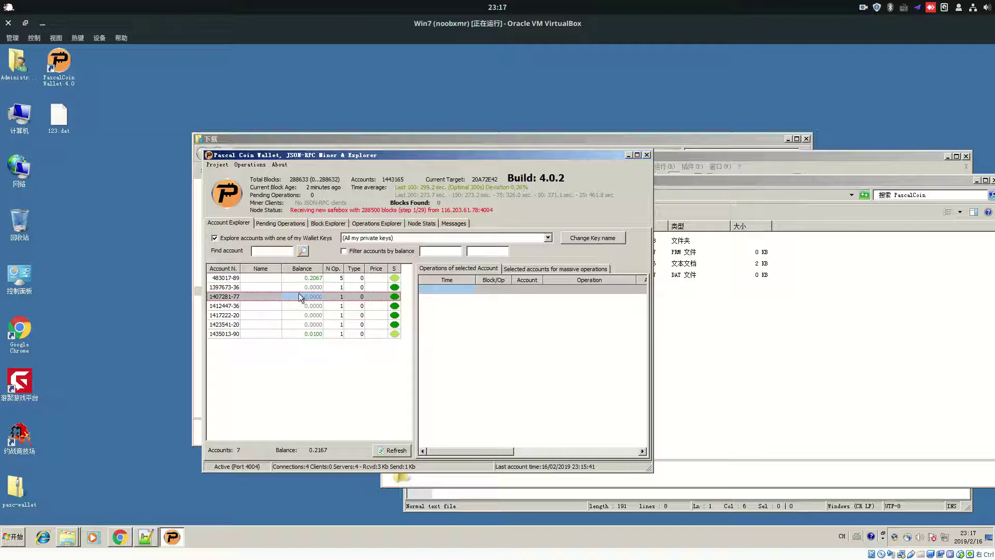
click(249, 165)
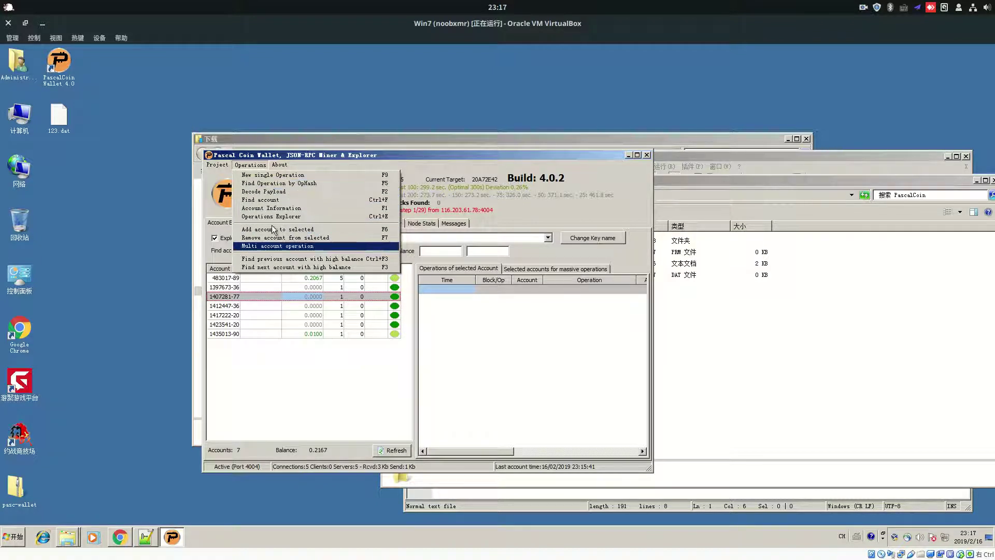
click(265, 176)
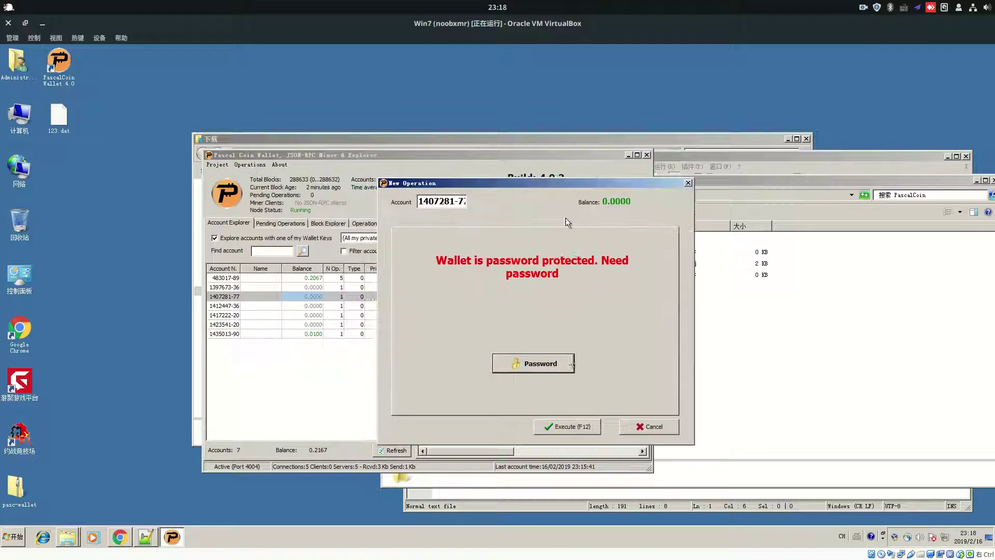
click(533, 369)
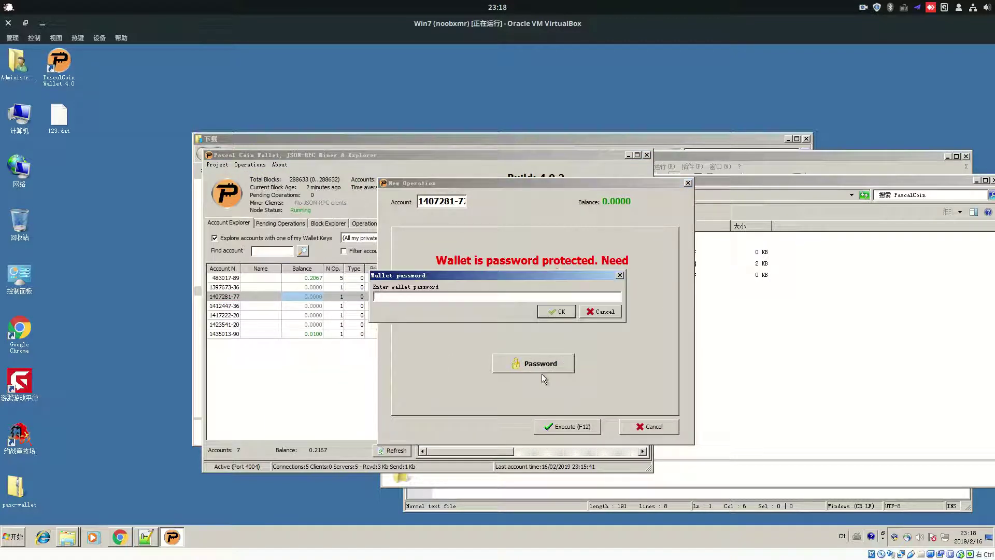
click(555, 311)
click(657, 428)
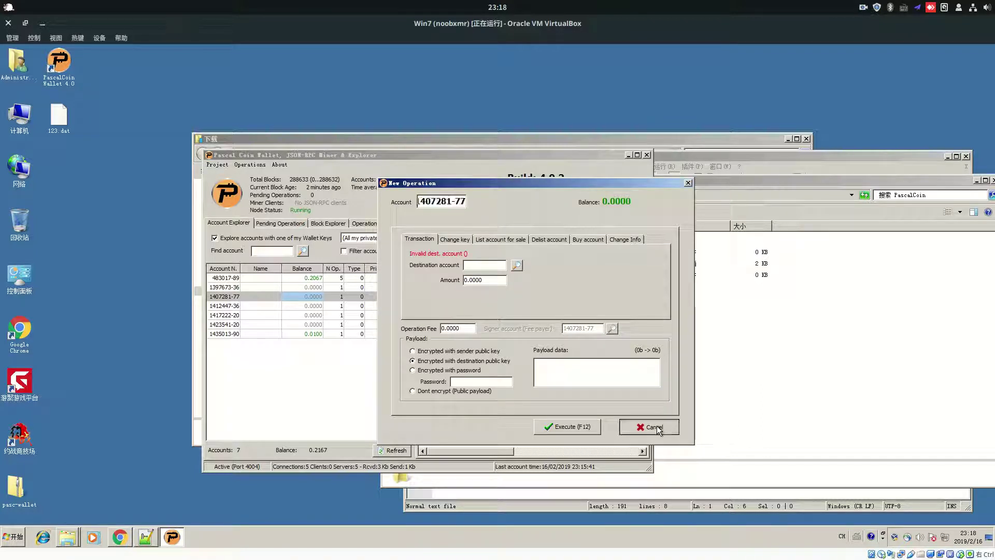
click(655, 428)
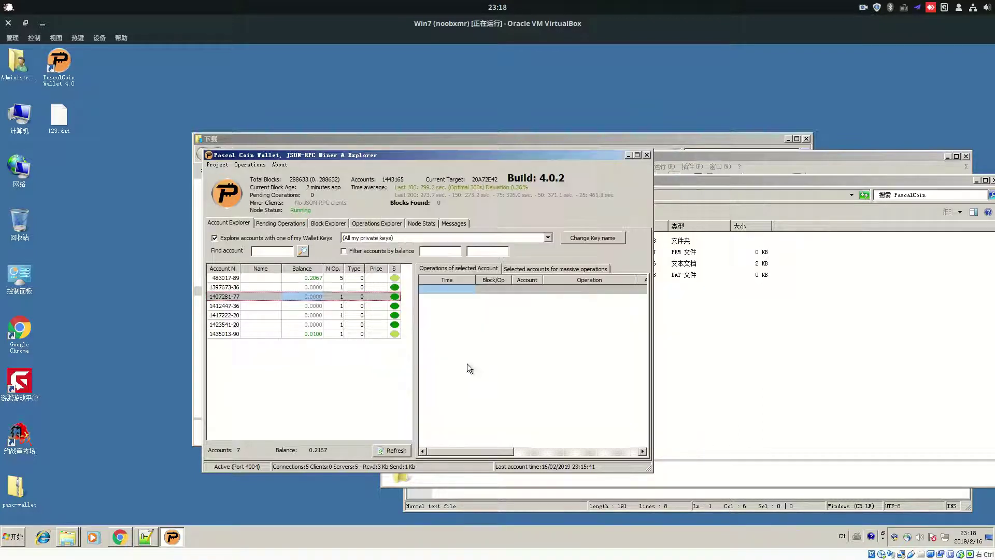
click(314, 278)
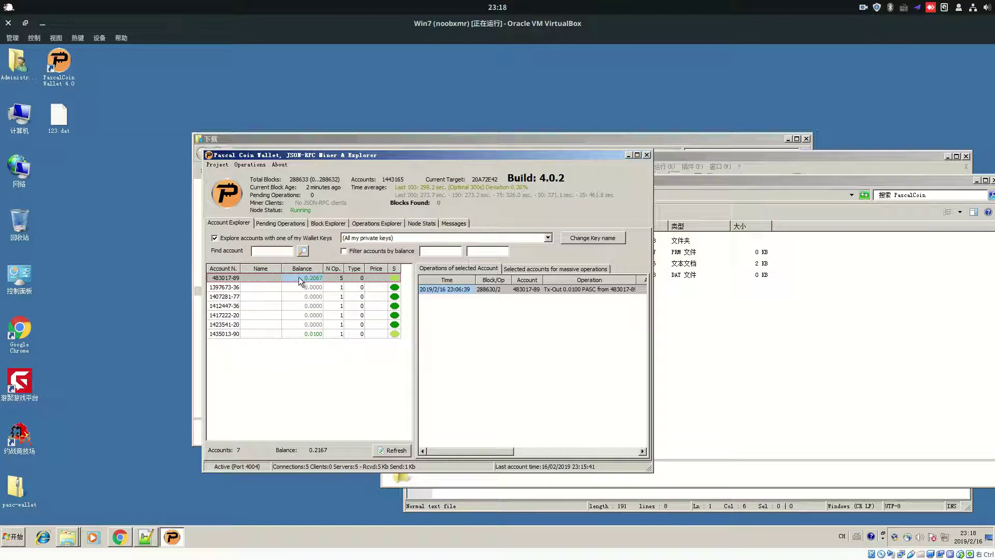
click(300, 285)
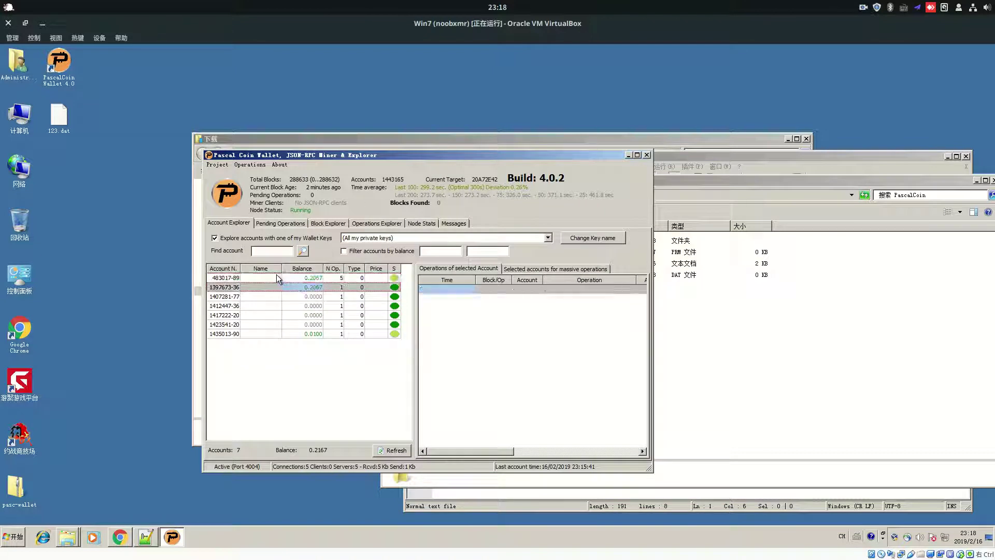
click(303, 279)
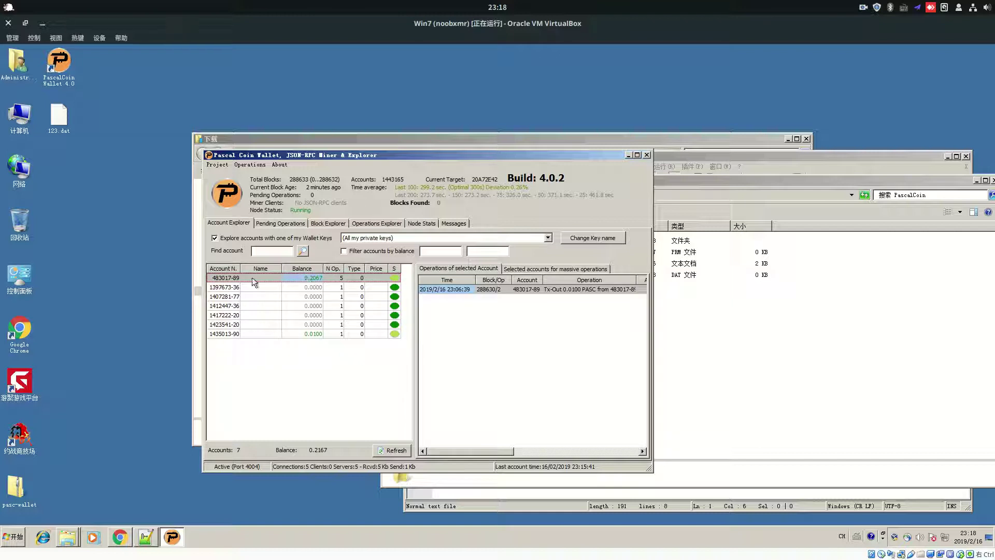
click(220, 278)
click(307, 335)
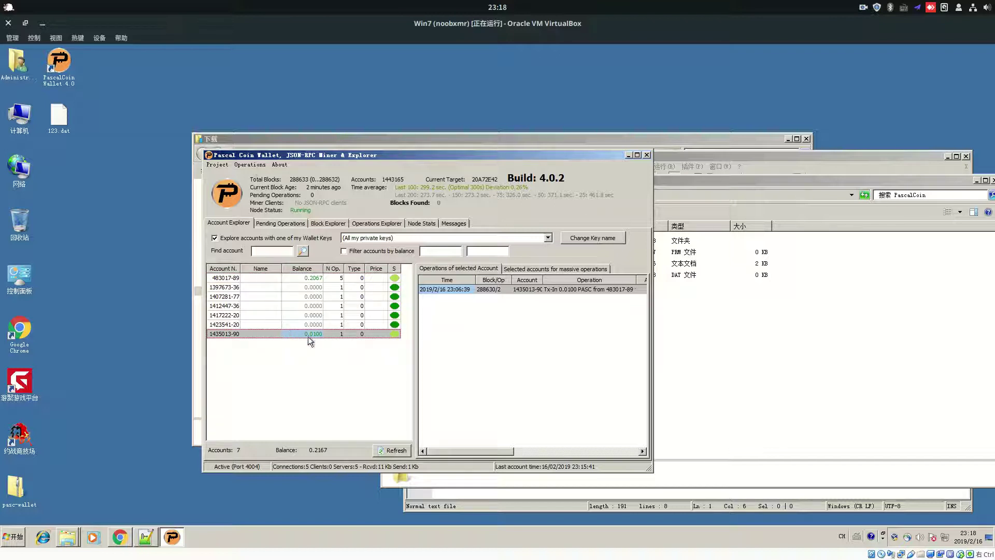
click(309, 278)
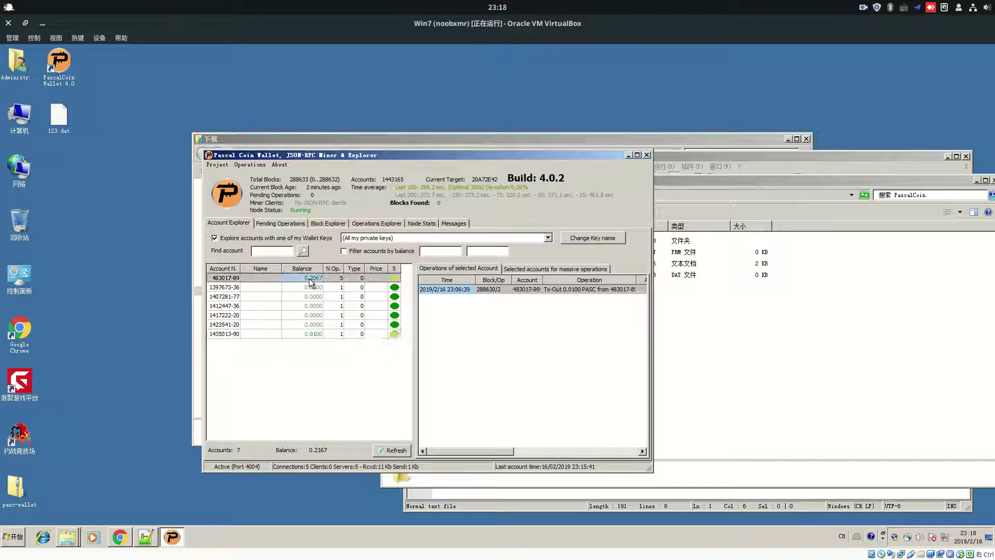
click(309, 334)
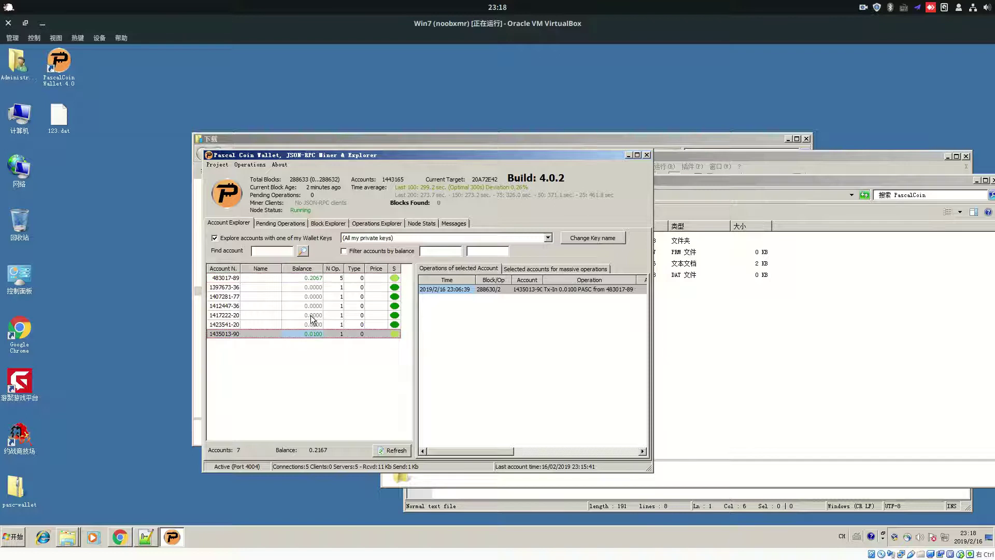
click(311, 278)
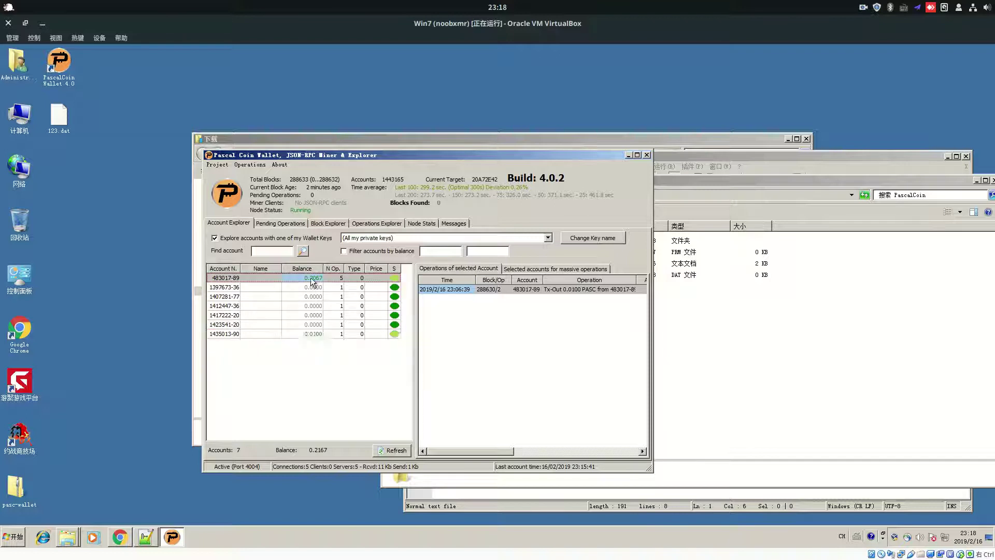
click(306, 333)
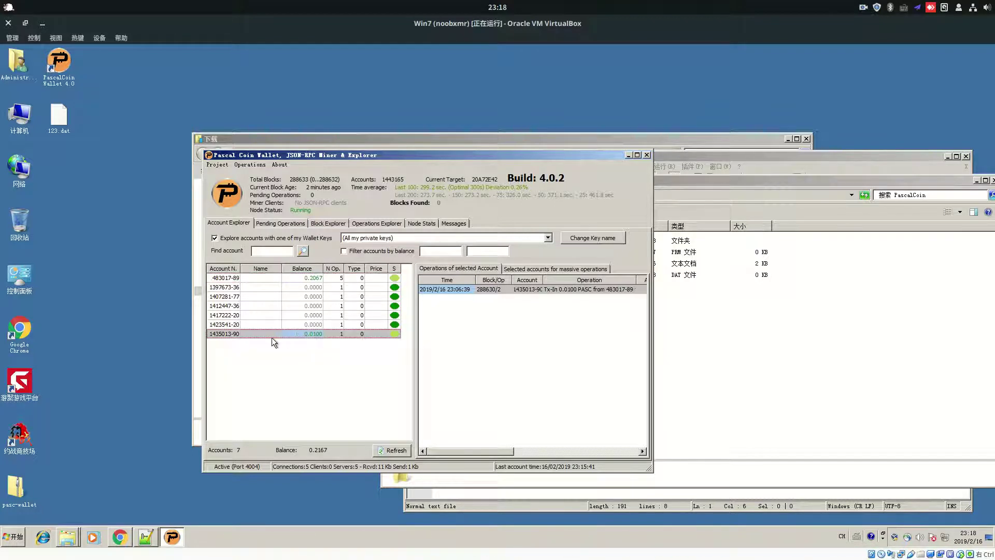
click(250, 165)
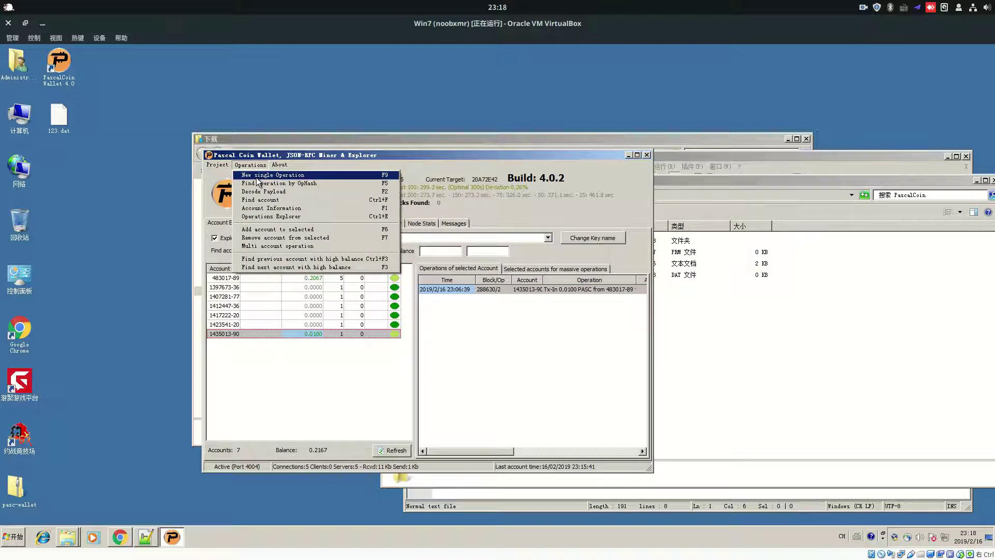
click(257, 177)
drag(441, 188, 705, 201)
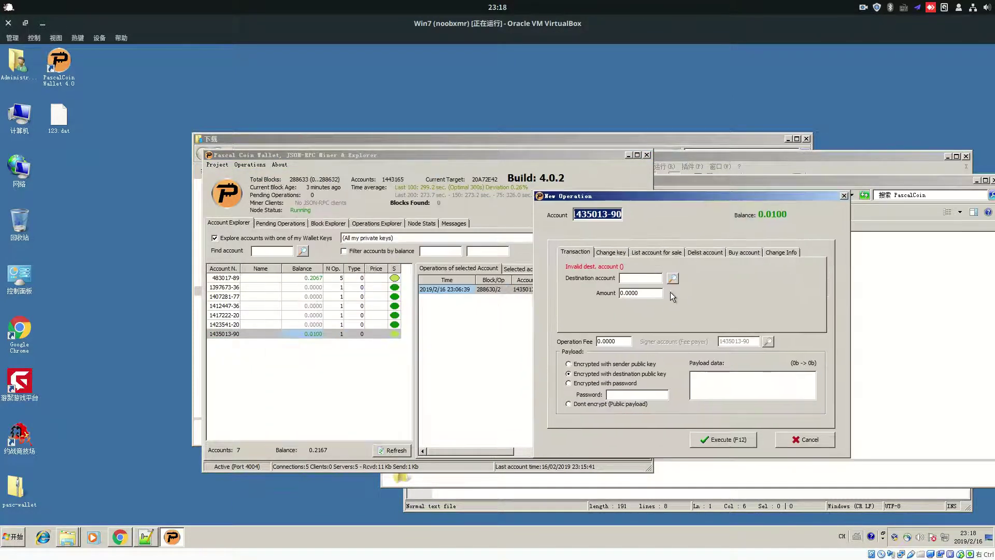
click(636, 279)
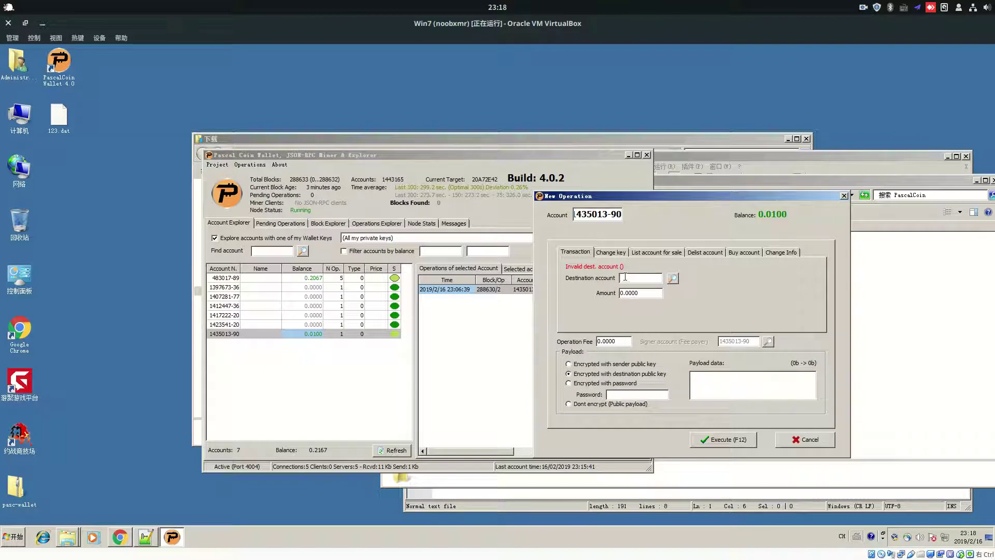
text(483017-89)
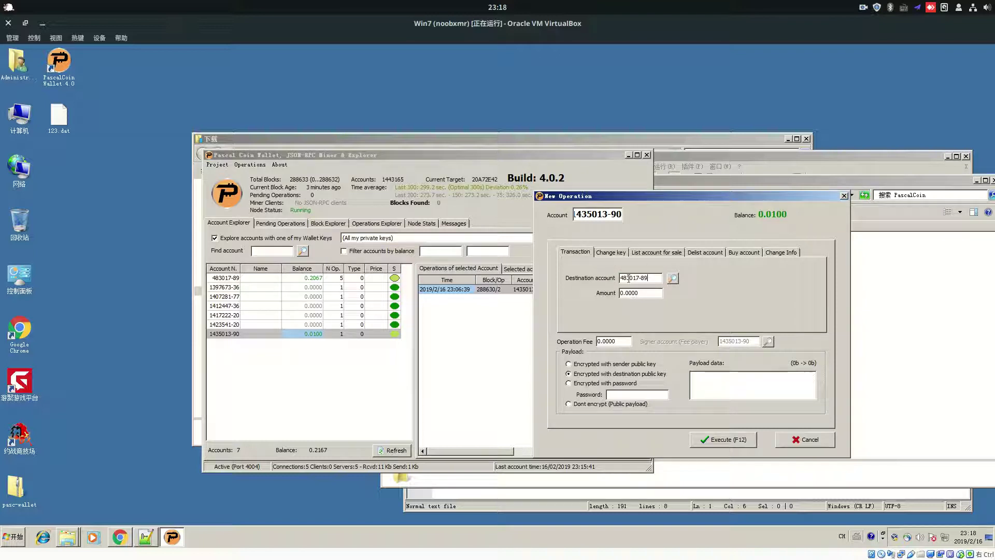
key(Tab)
text(0.01)
click(718, 384)
Switch to the Poloniex balances page in Chromium and look over the PascalCoin balance and payload
click(519, 551)
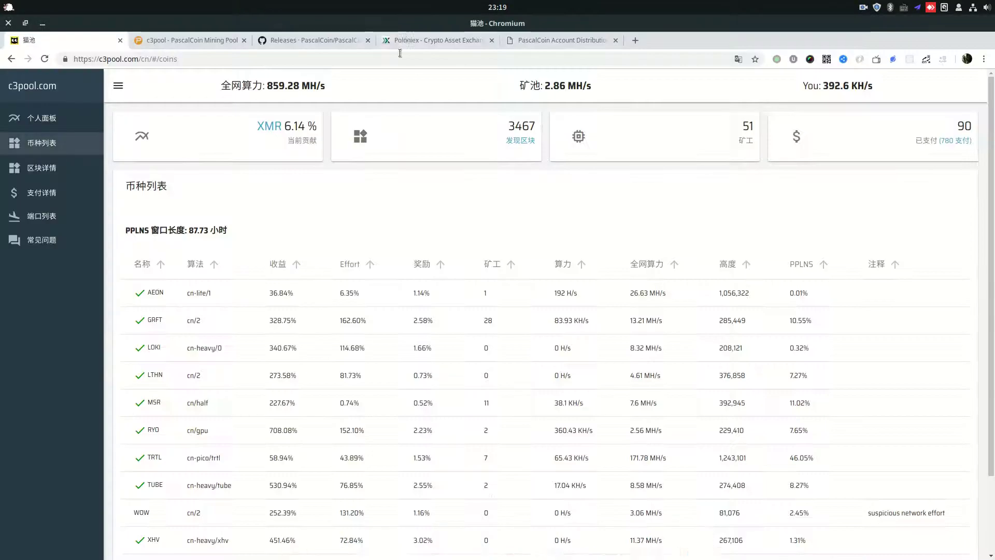
click(428, 39)
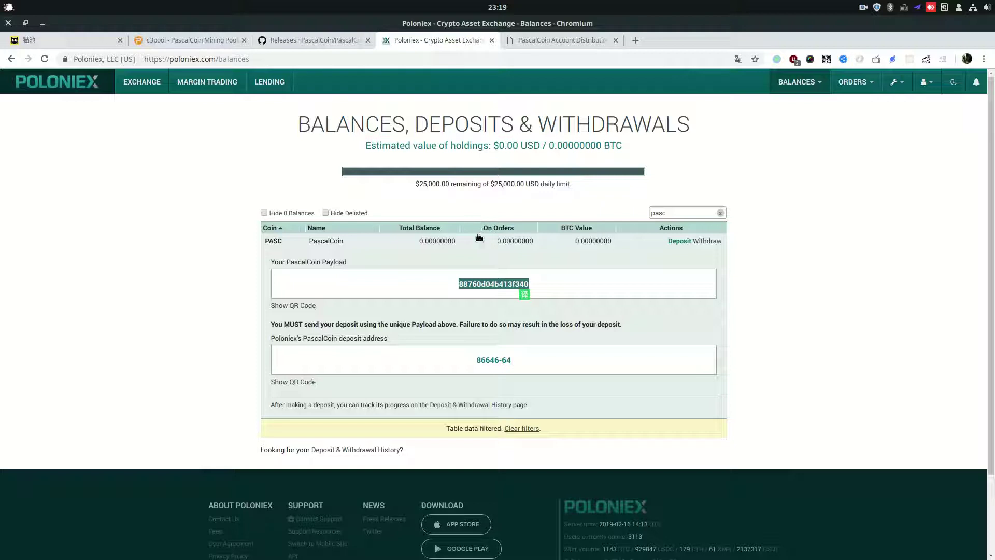
double_click(437, 241)
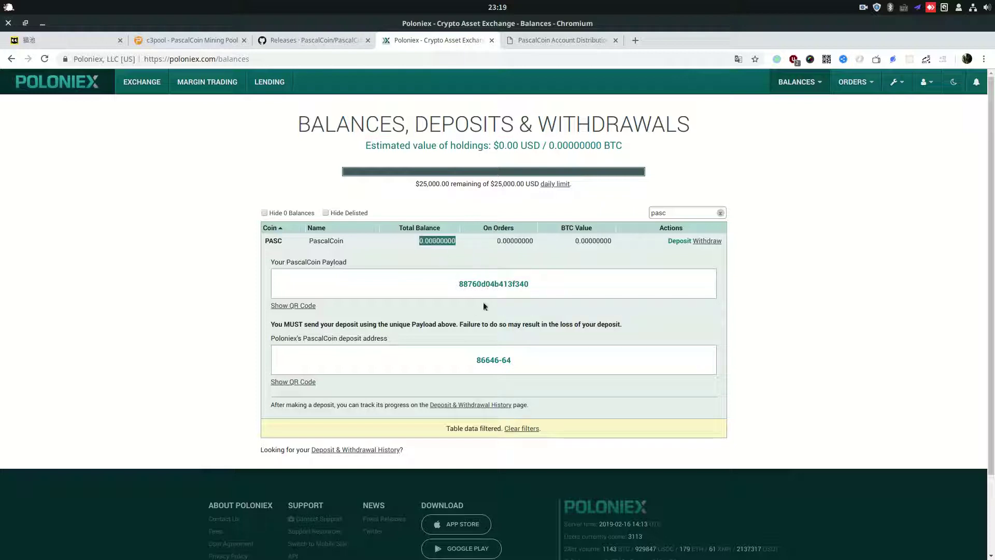
double_click(498, 285)
drag(497, 358, 471, 364)
click(462, 365)
Copy the PascalCoin deposit payload and return to the wallet virtual machine
click(386, 57)
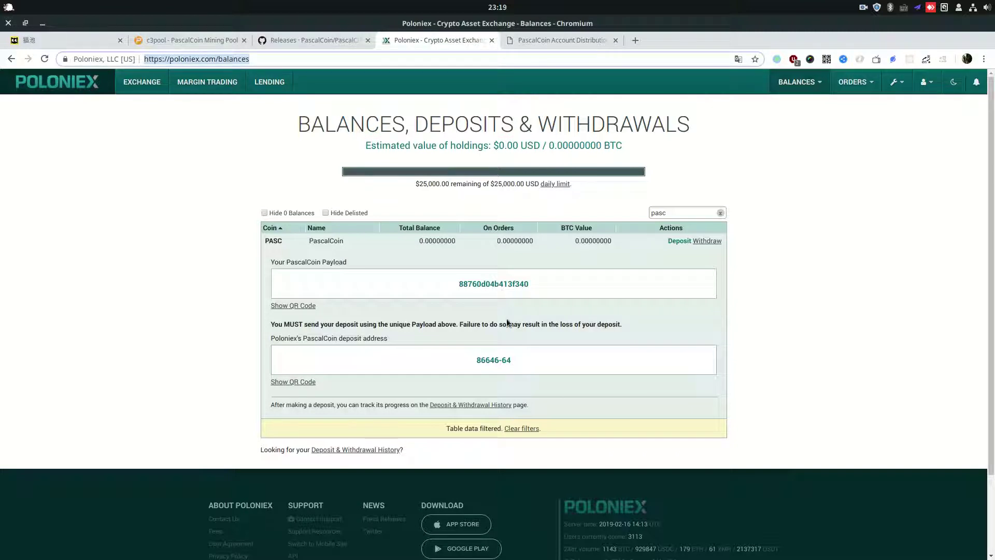
triple_click(497, 360)
triple_click(486, 361)
double_click(497, 284)
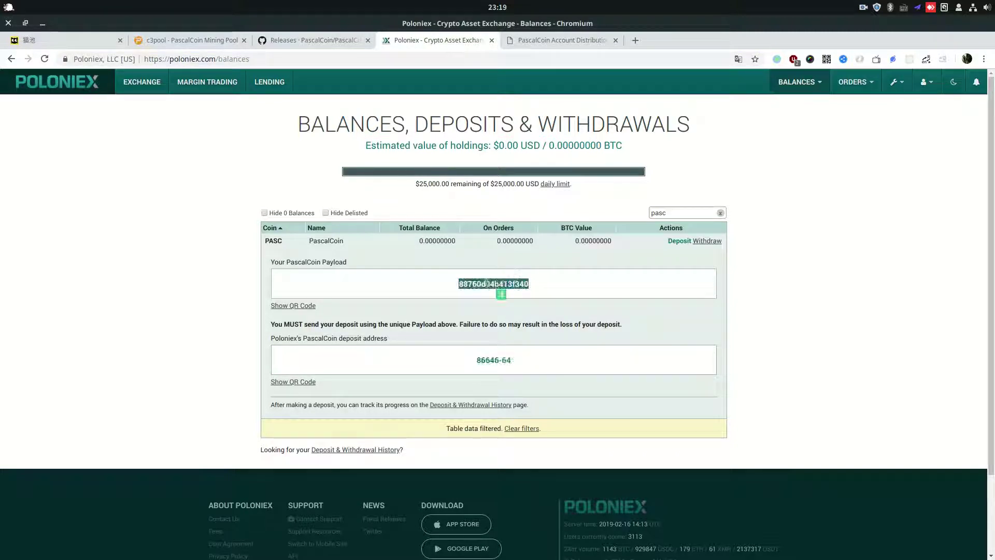
right_click(485, 280)
click(497, 285)
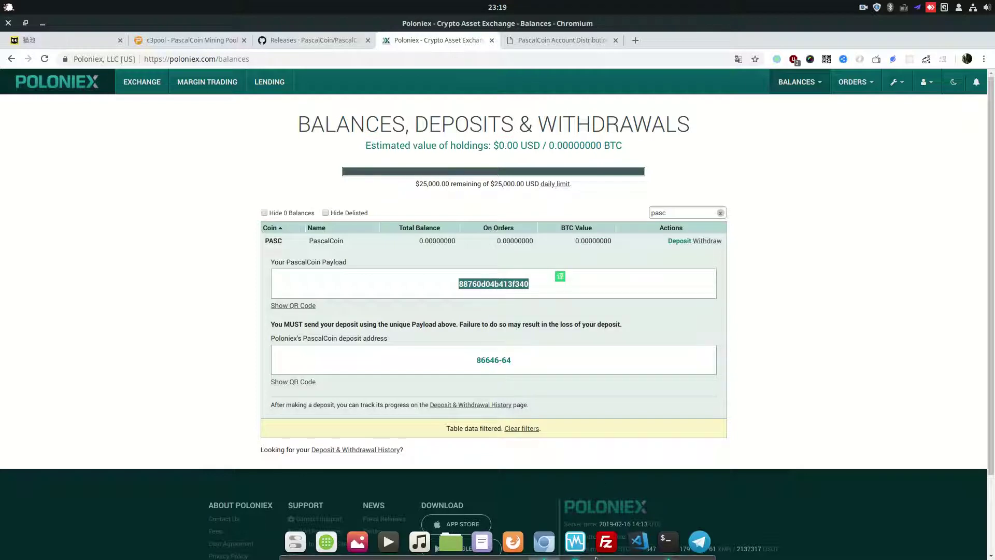
click(576, 541)
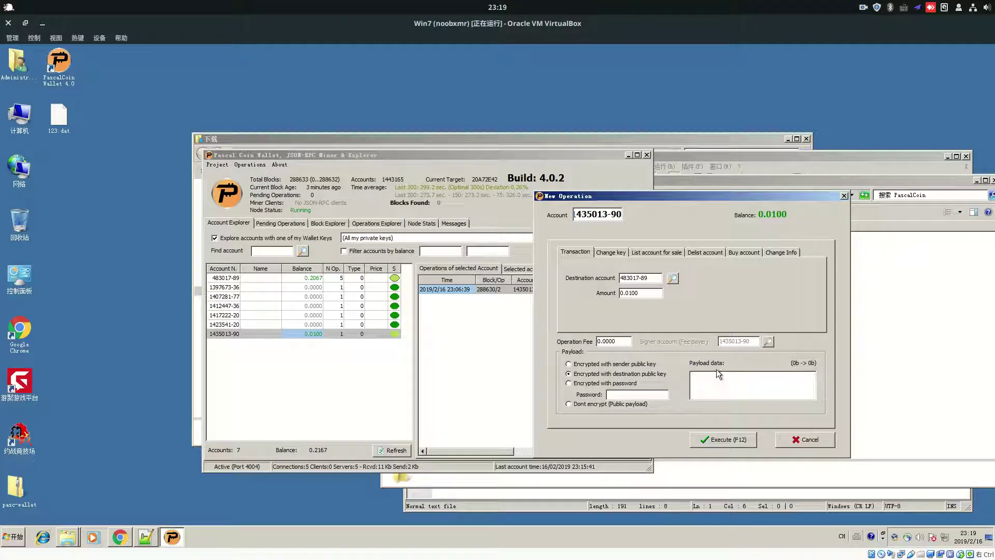
mouse_move(689, 198)
mouse_down()
mouse_move(502, 175)
mouse_move(586, 164)
mouse_up()
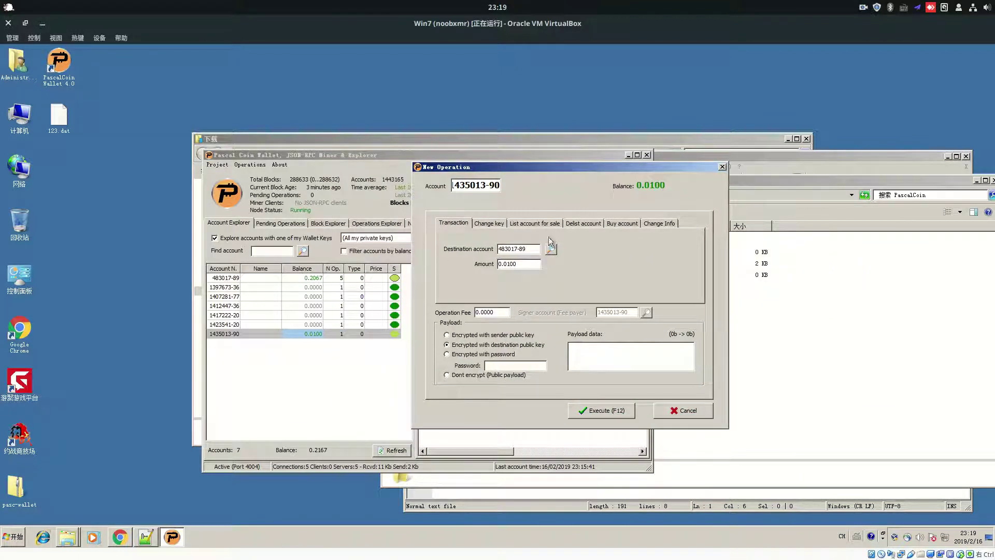
drag(484, 184, 428, 191)
click(518, 248)
drag(529, 250, 467, 252)
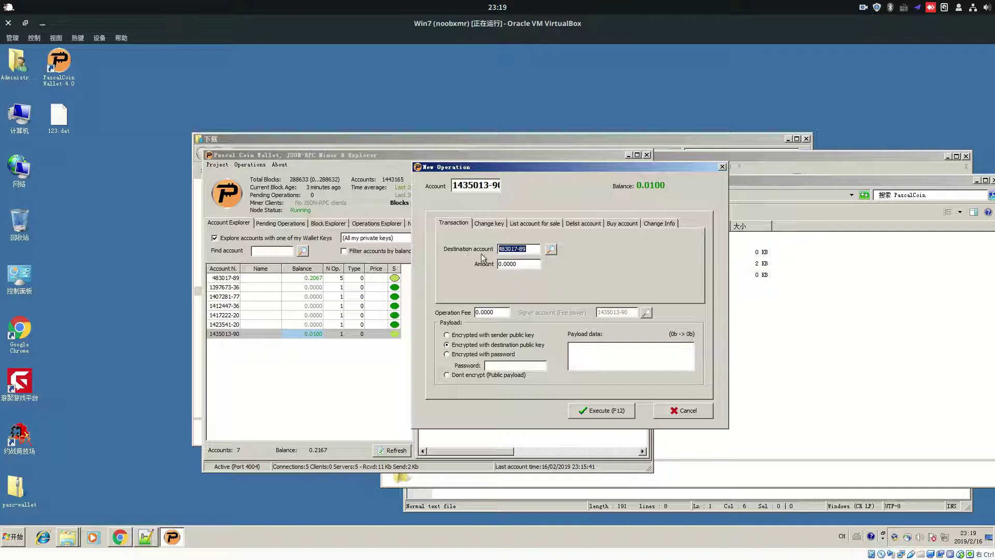
double_click(519, 264)
text(0.0)
click(593, 410)
click(469, 321)
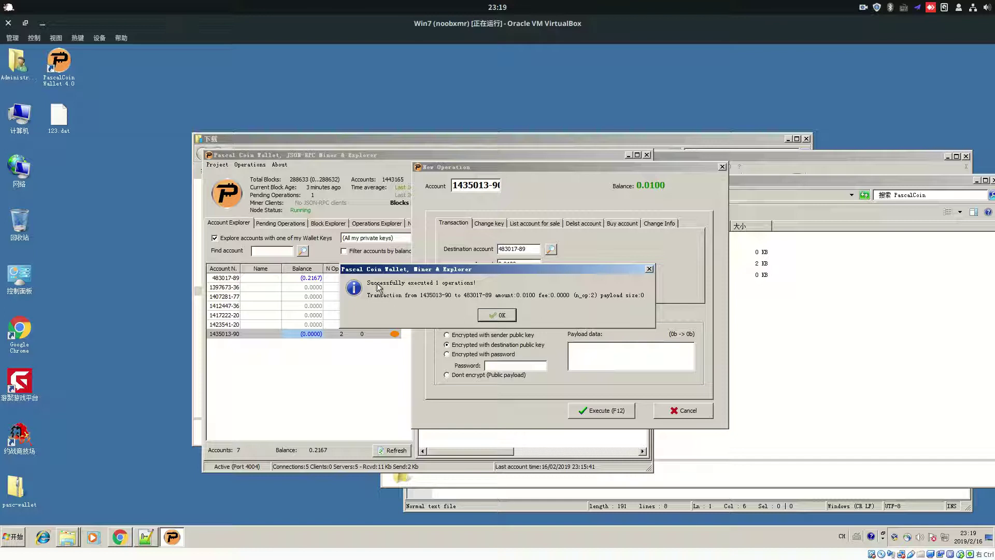
Dismiss the success notice and check the pending transfer on the top two accounts
click(497, 316)
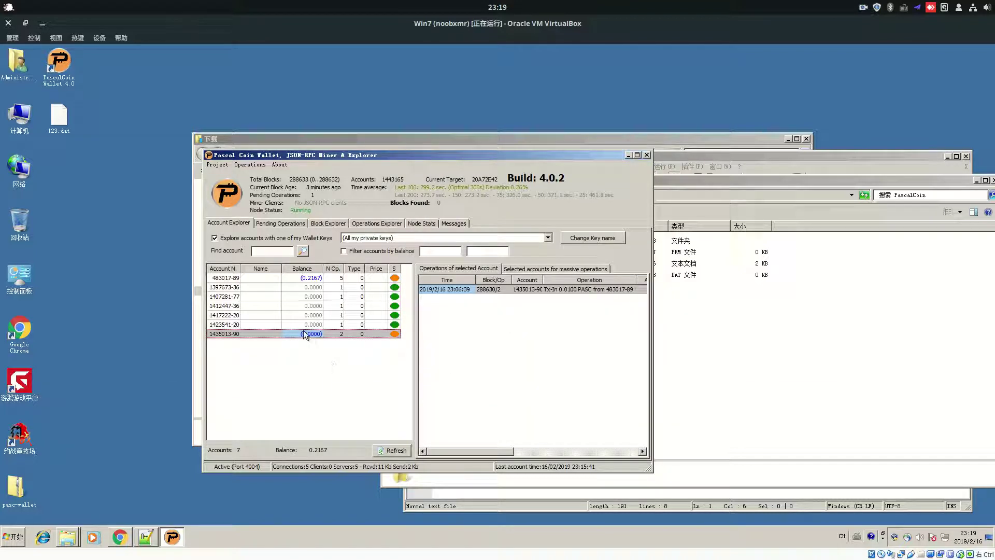
click(315, 280)
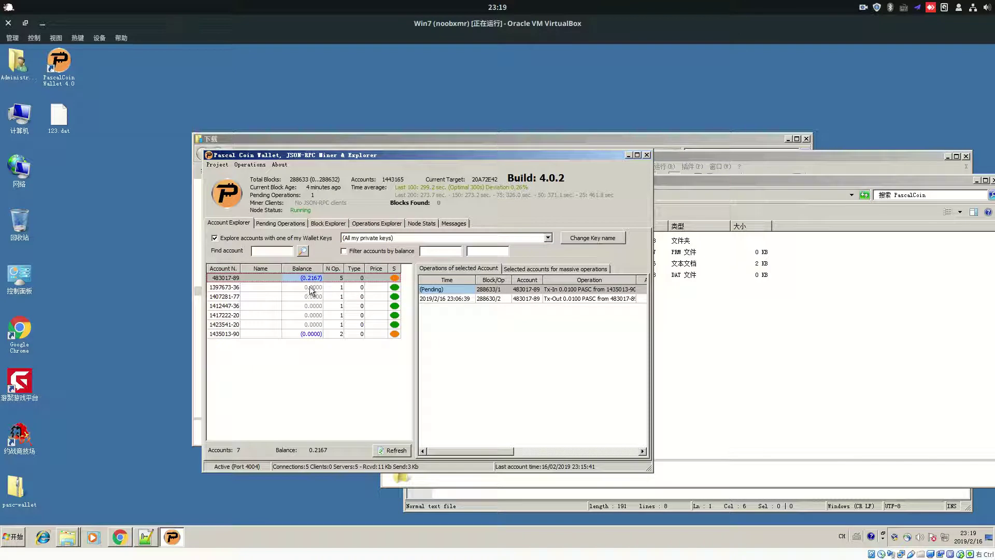
click(313, 287)
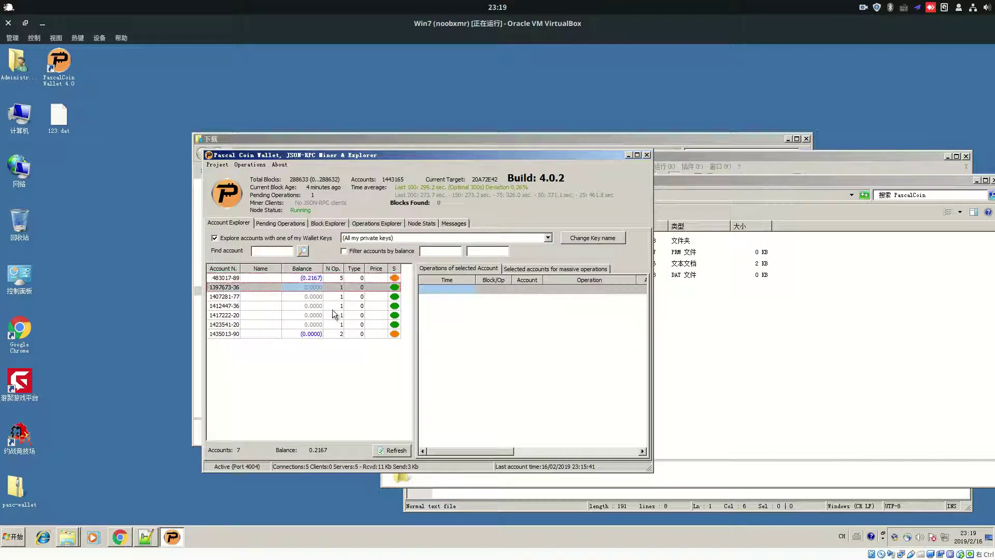
click(251, 165)
click(281, 157)
Click through the third, fourth and fifth accounts to review their operations
click(227, 297)
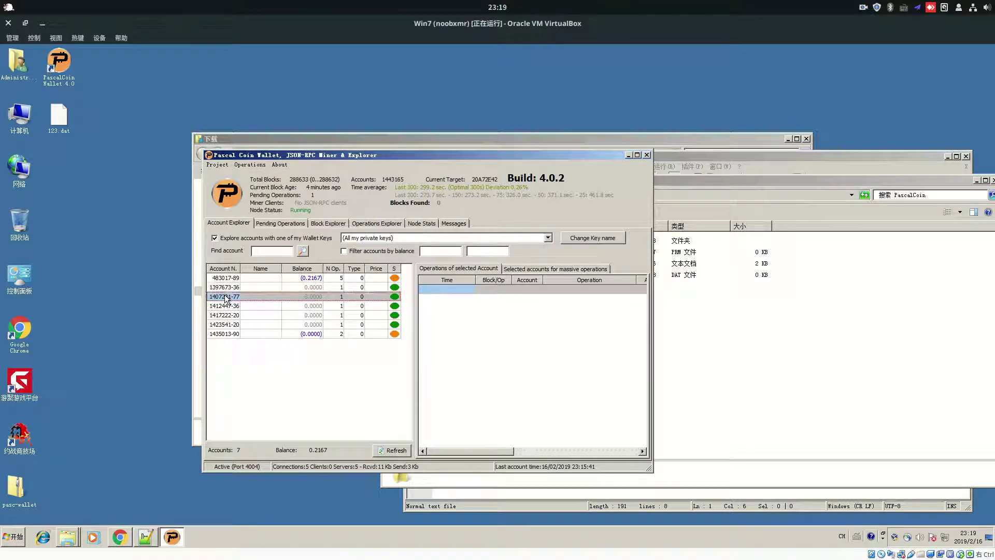
click(224, 324)
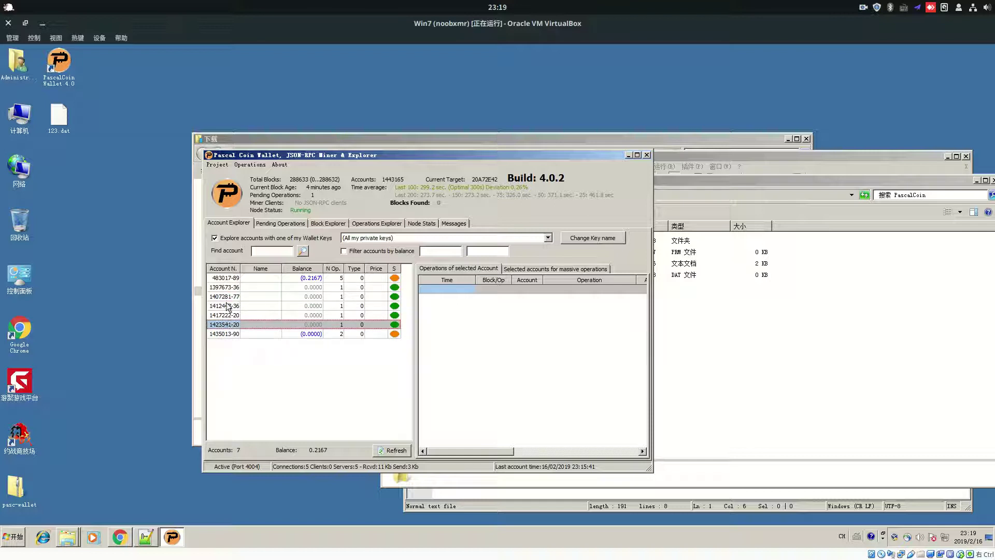
click(230, 297)
click(230, 307)
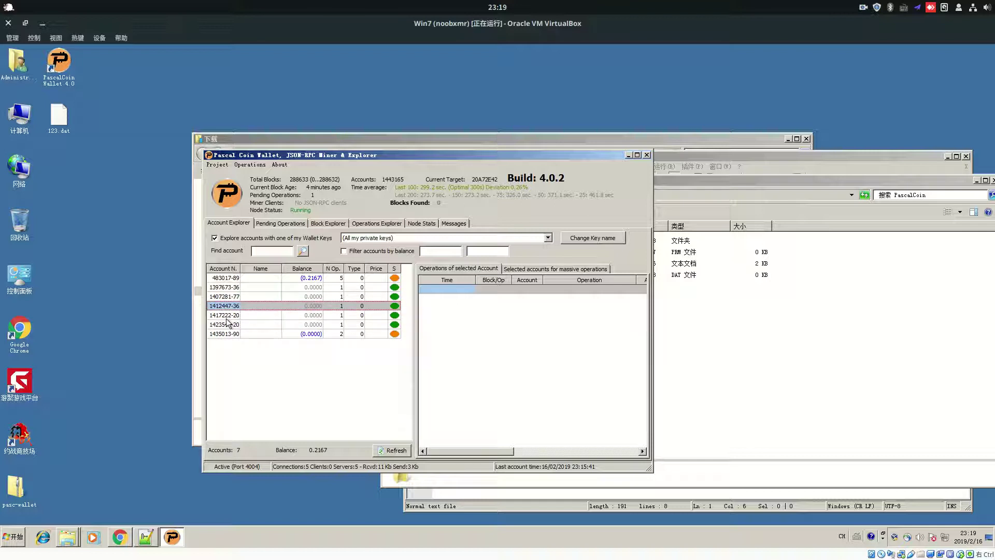
click(230, 316)
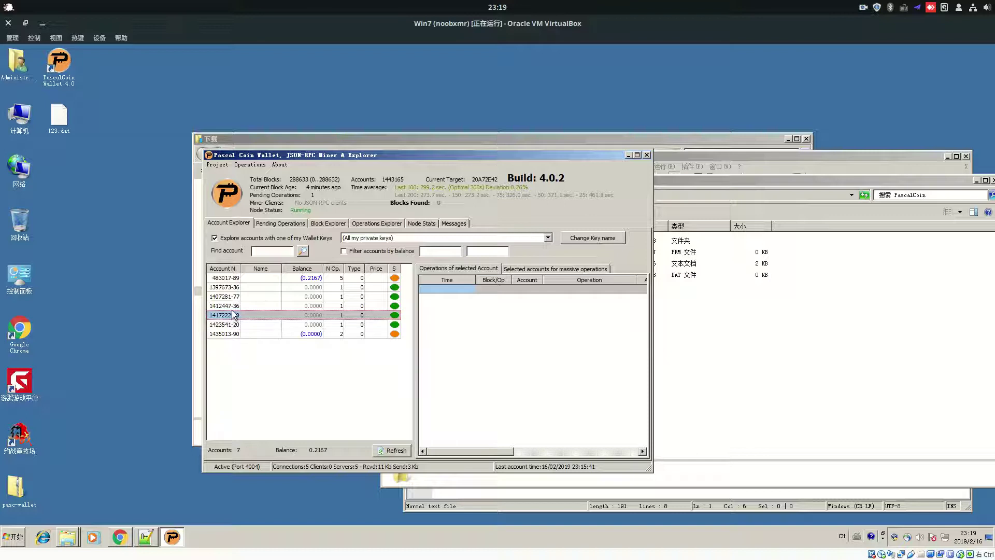
click(230, 307)
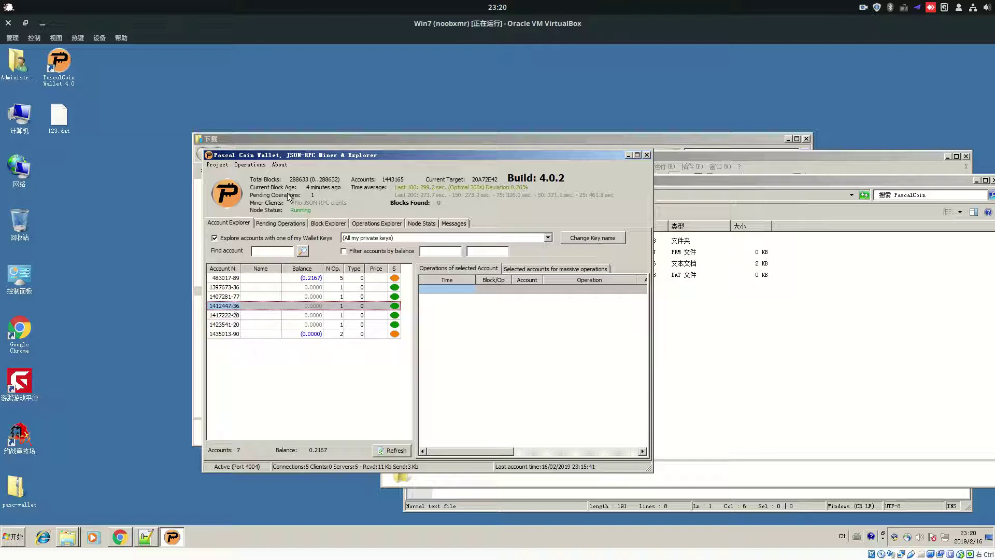
click(250, 164)
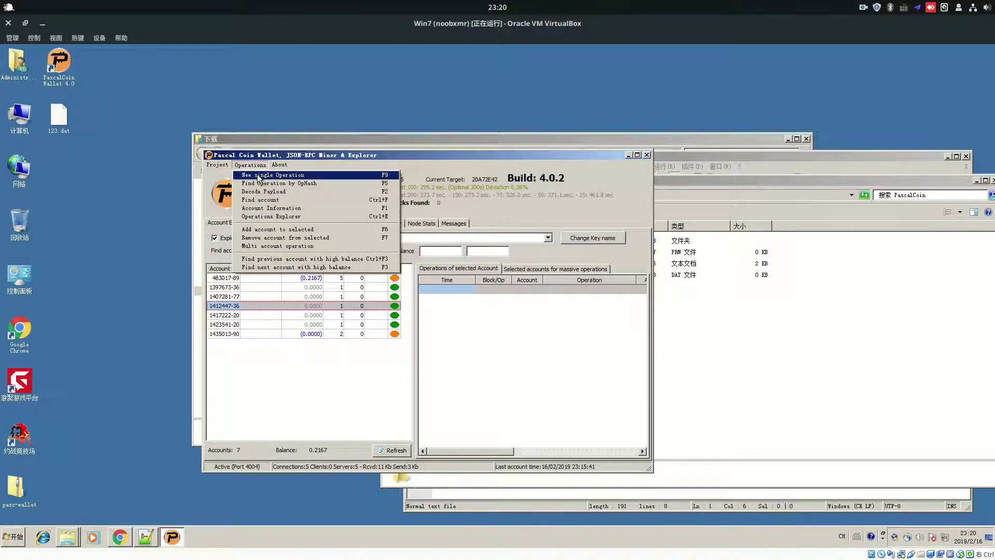
click(259, 177)
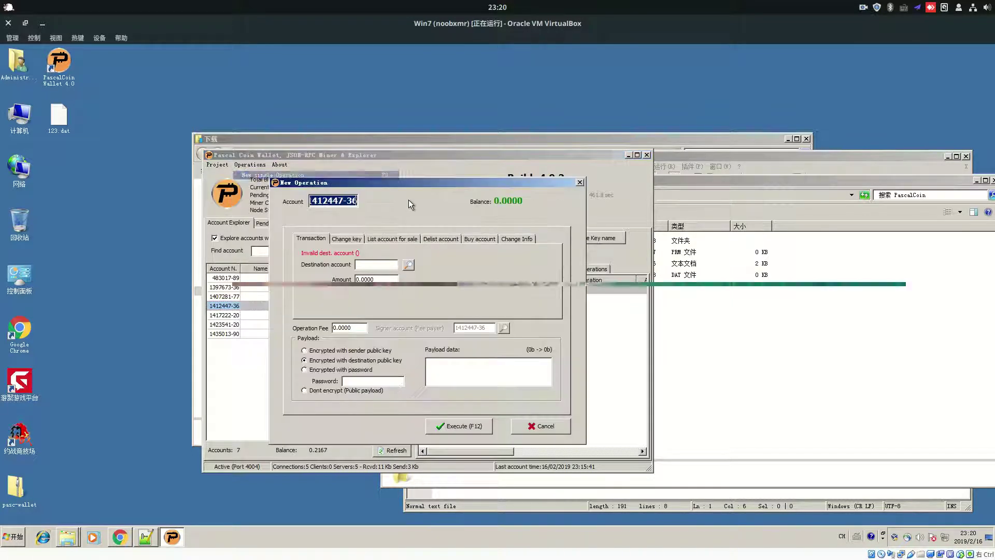
drag(406, 194, 668, 213)
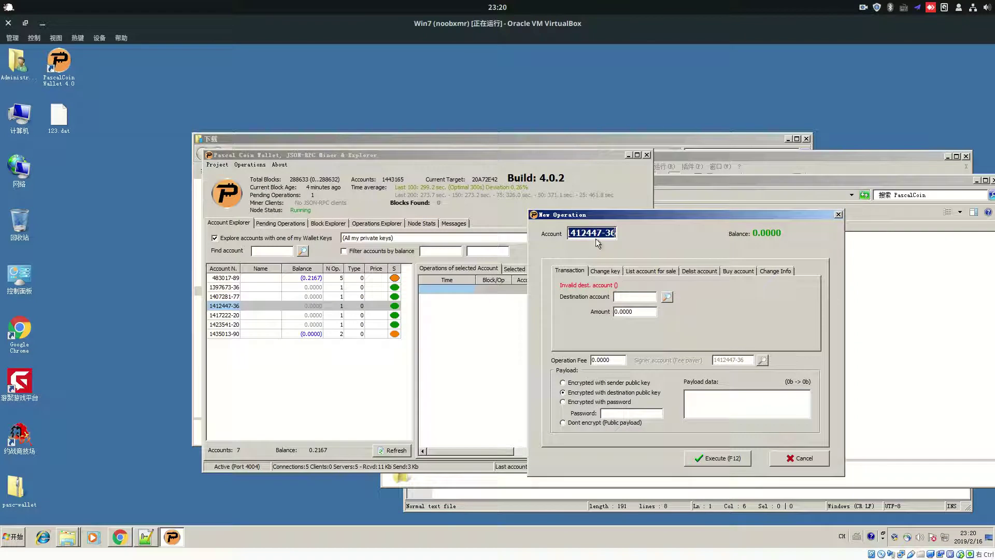
click(603, 272)
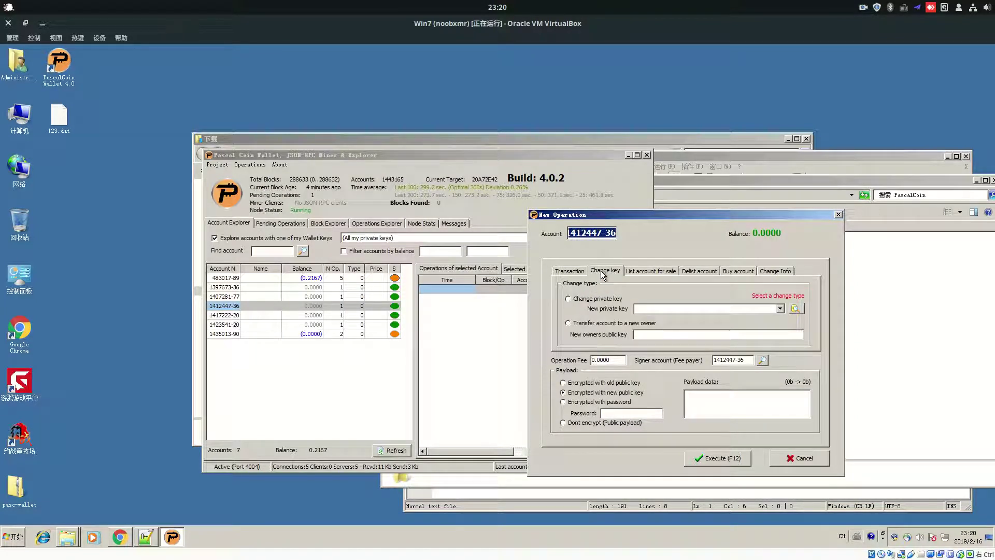
drag(640, 213, 591, 208)
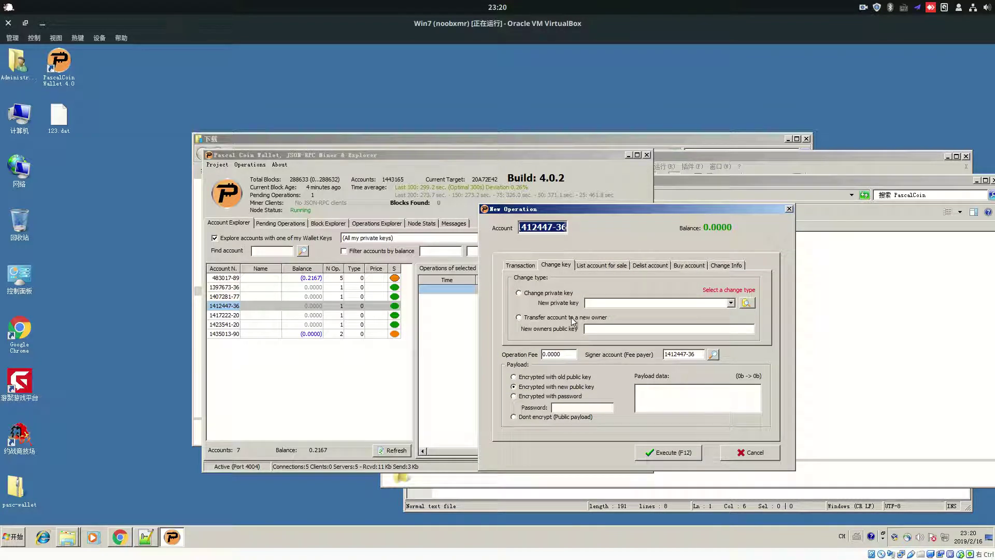
click(601, 319)
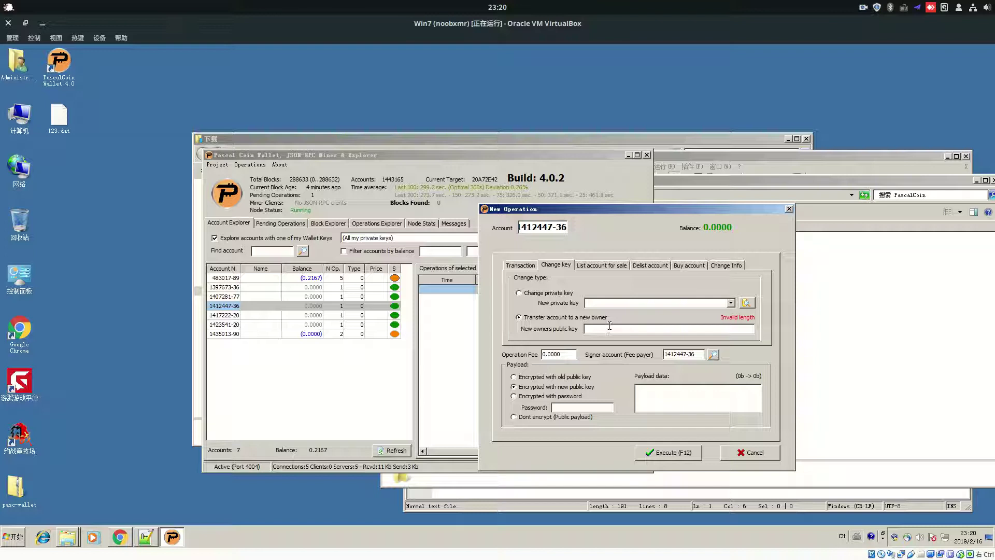
Cancel the unfinished operation and copy the 'New for miner' wallet key's public key
click(750, 453)
click(226, 169)
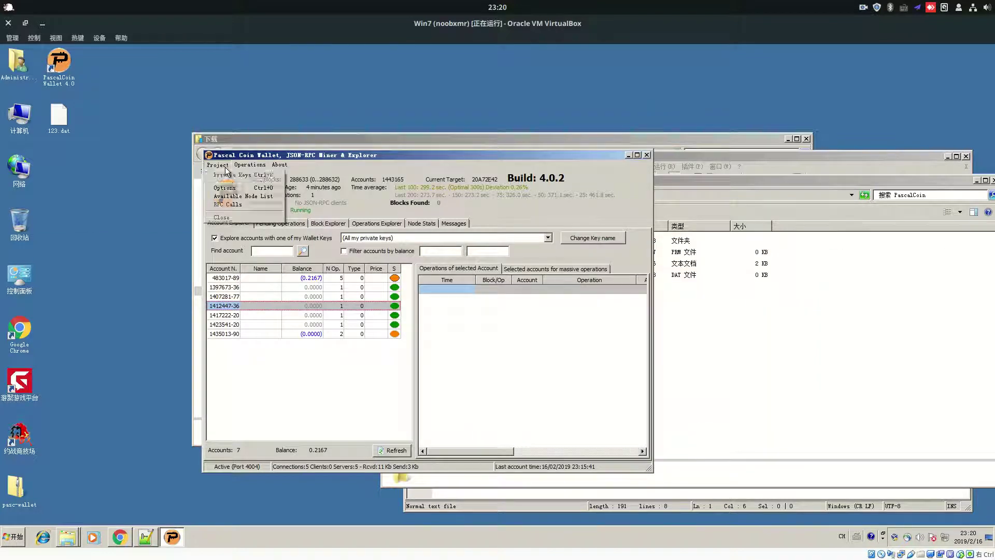
click(229, 176)
click(349, 234)
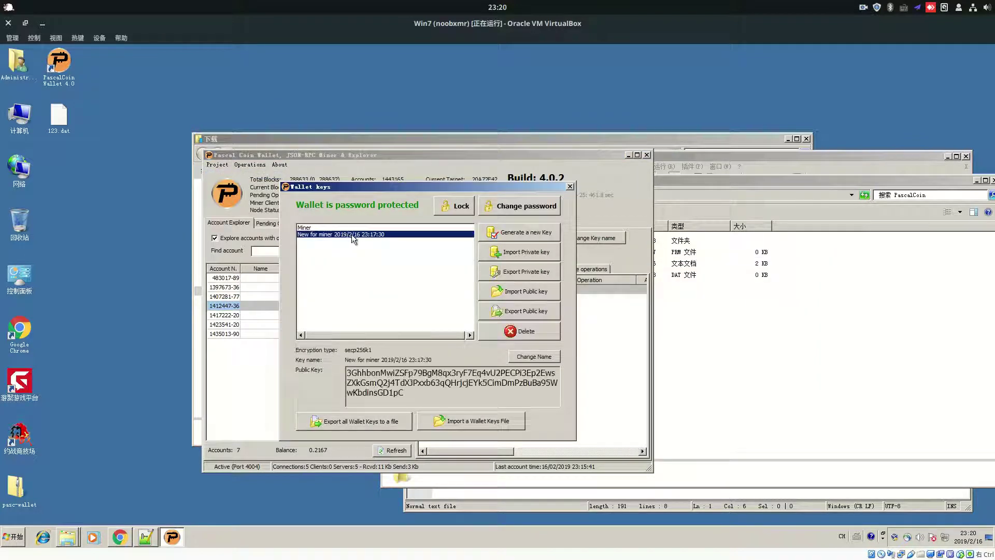
click(385, 380)
right_click(385, 380)
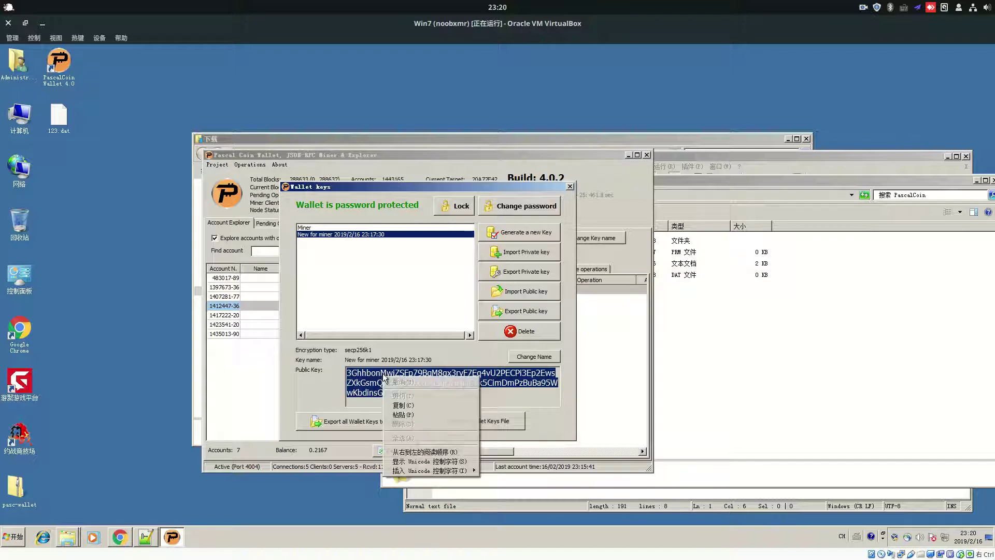
click(408, 406)
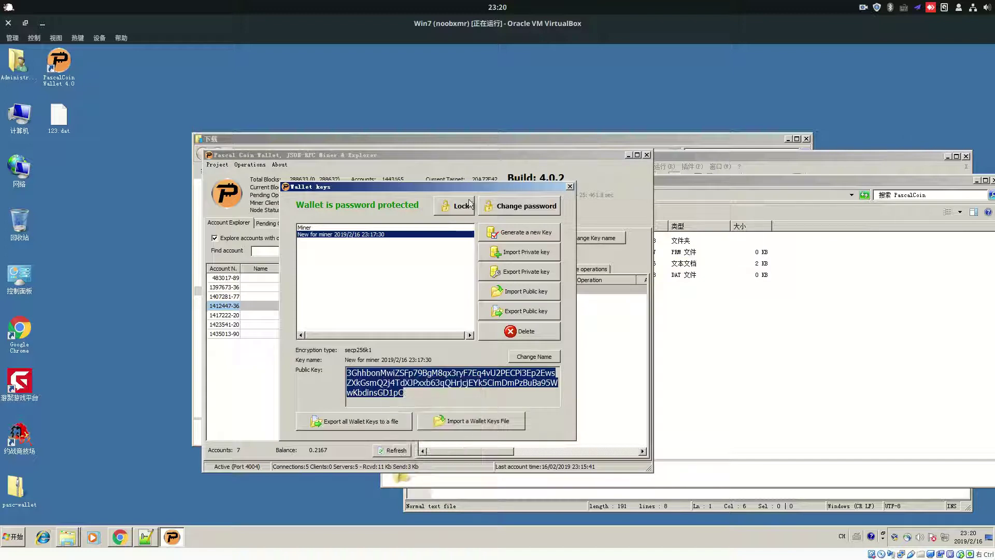
Compare the Miner and New for miner keys, then close Wallet Keys
click(358, 228)
click(357, 234)
click(357, 228)
click(356, 235)
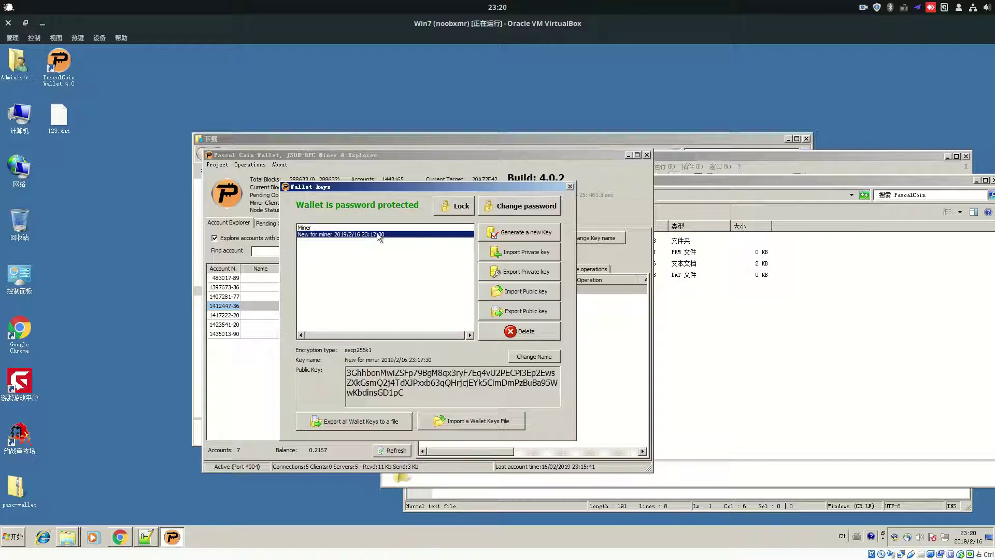
click(570, 186)
click(247, 165)
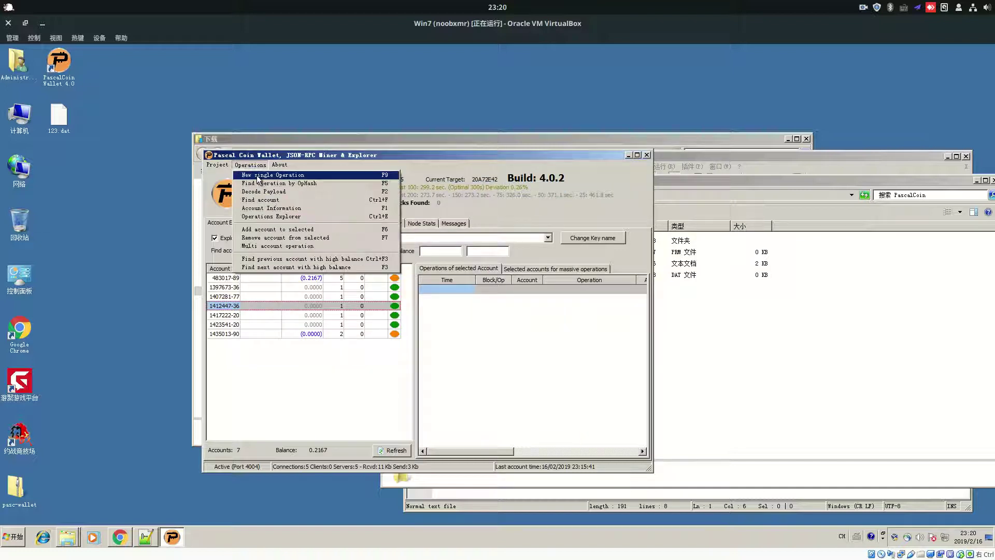
Set up a Change key transfer of 1412447-36 to the pasted new owner public key
click(275, 176)
click(347, 238)
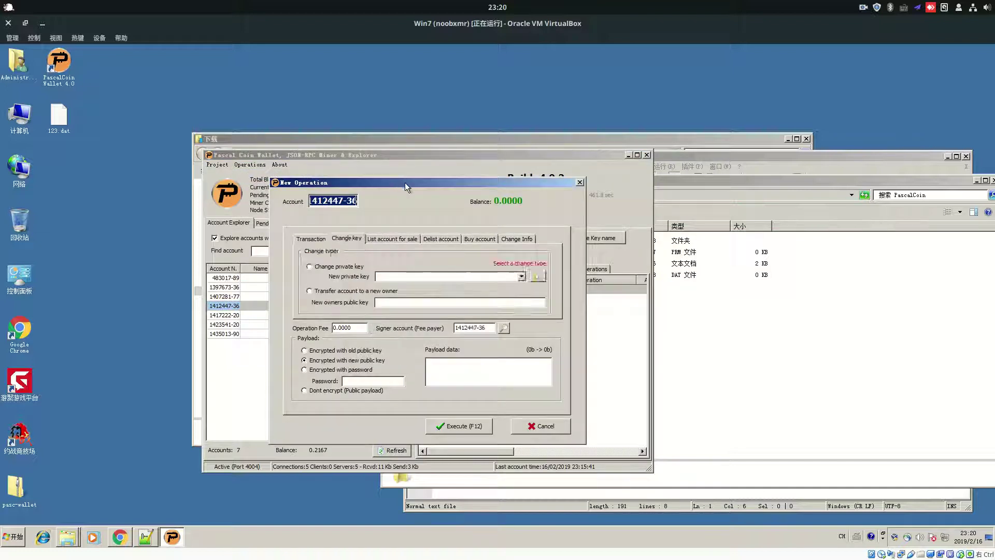
drag(400, 182, 691, 201)
click(622, 311)
right_click(683, 321)
click(708, 359)
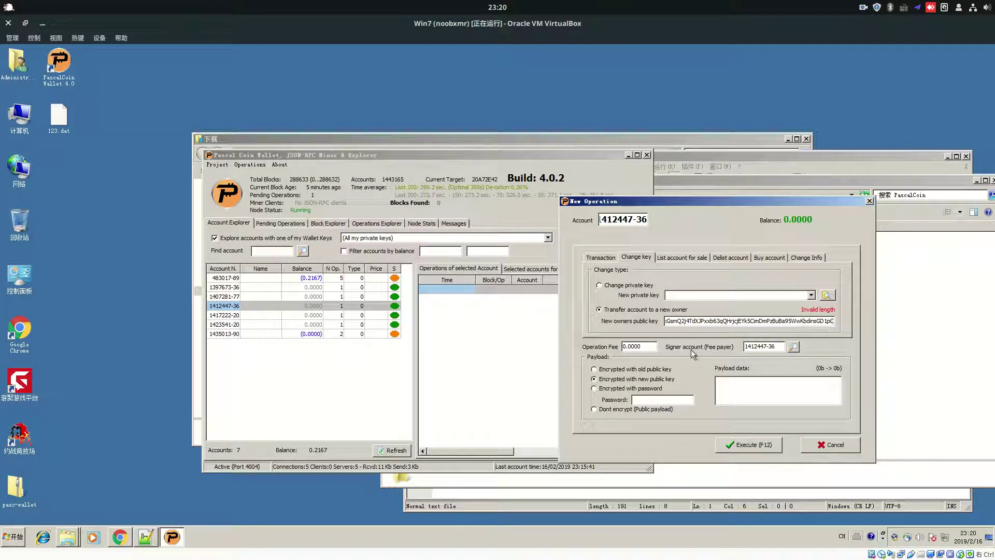
mouse_move(629, 220)
mouse_down()
mouse_move(591, 222)
mouse_move(645, 217)
mouse_up()
click(697, 320)
click(763, 447)
click(474, 322)
click(482, 317)
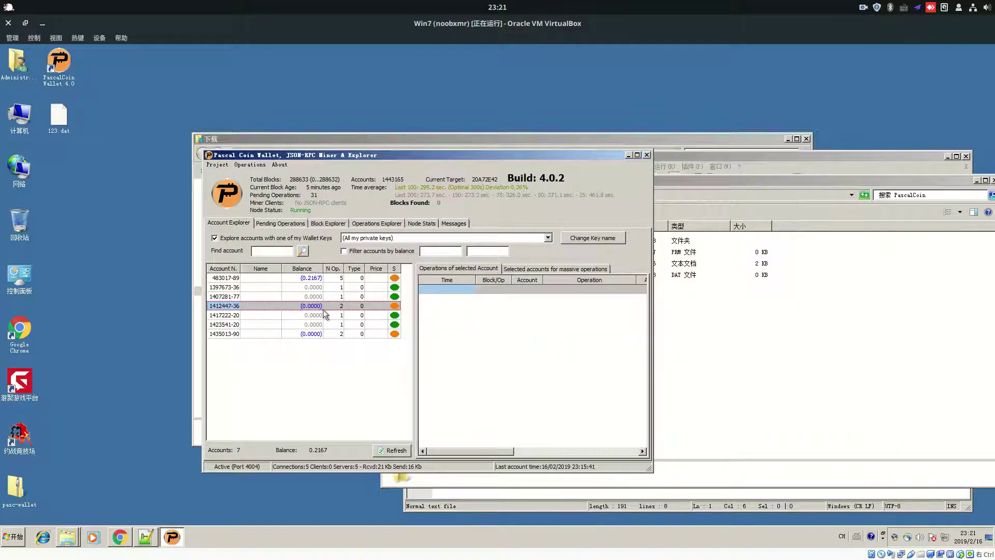
click(258, 295)
click(246, 305)
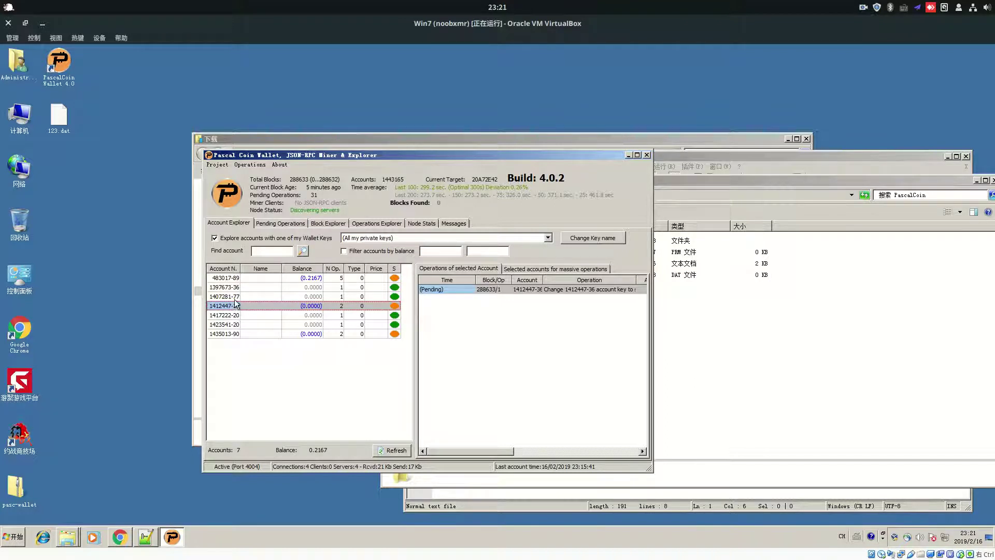
click(236, 297)
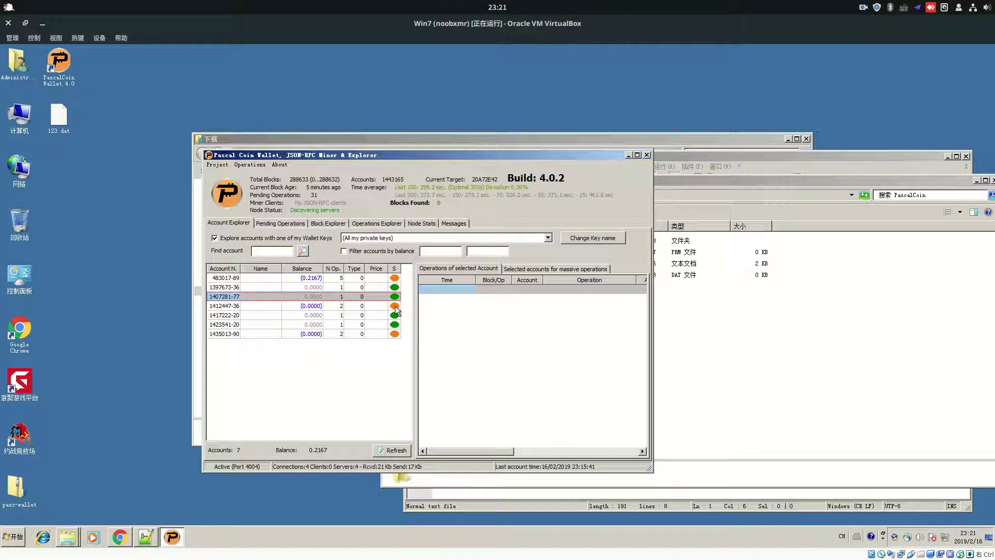
click(354, 307)
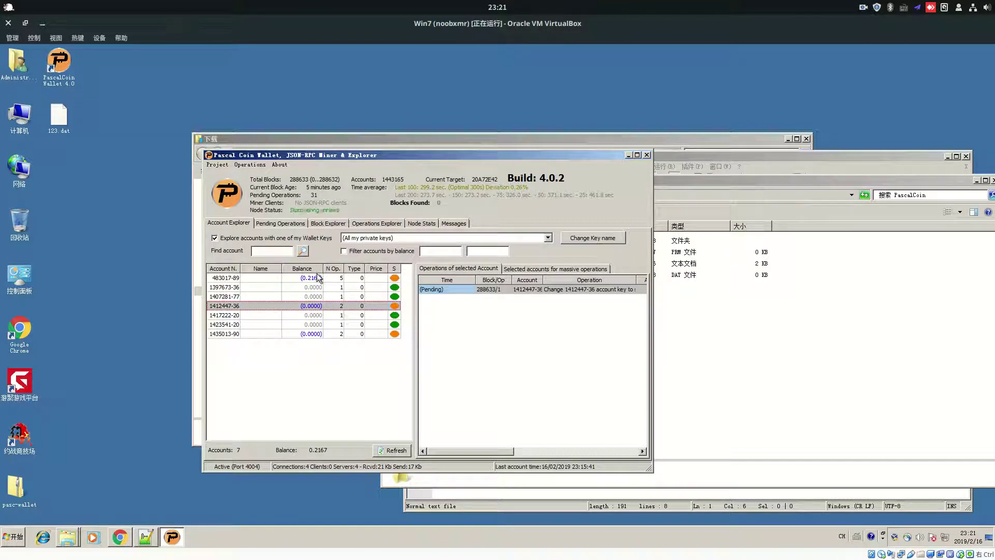
click(369, 288)
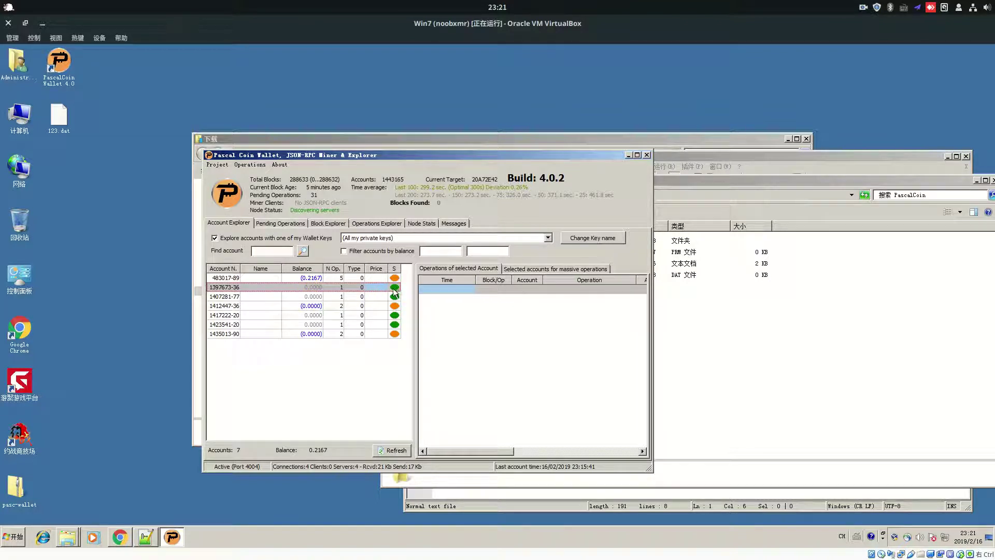
click(250, 165)
Minimize the 下载 folder window
click(272, 146)
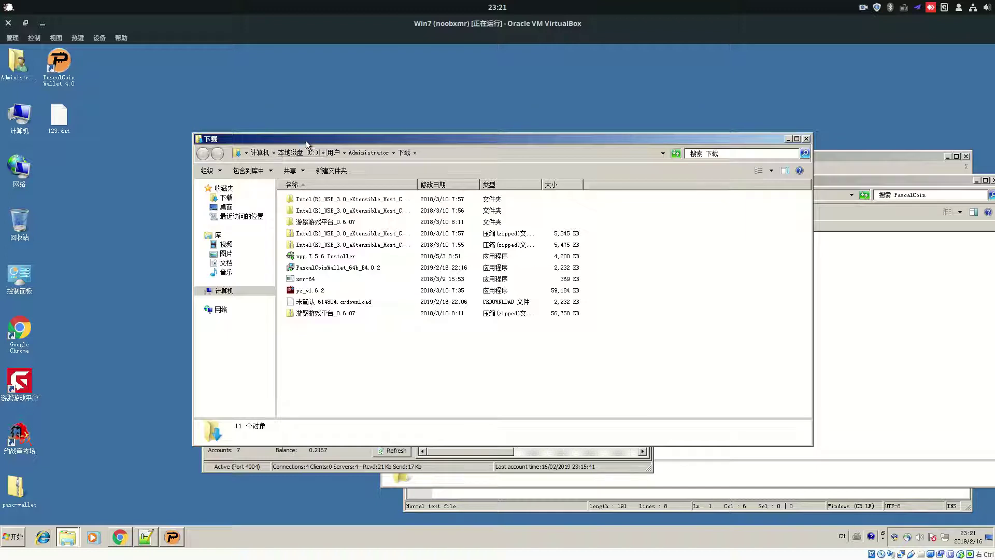
right_click(306, 140)
click(327, 176)
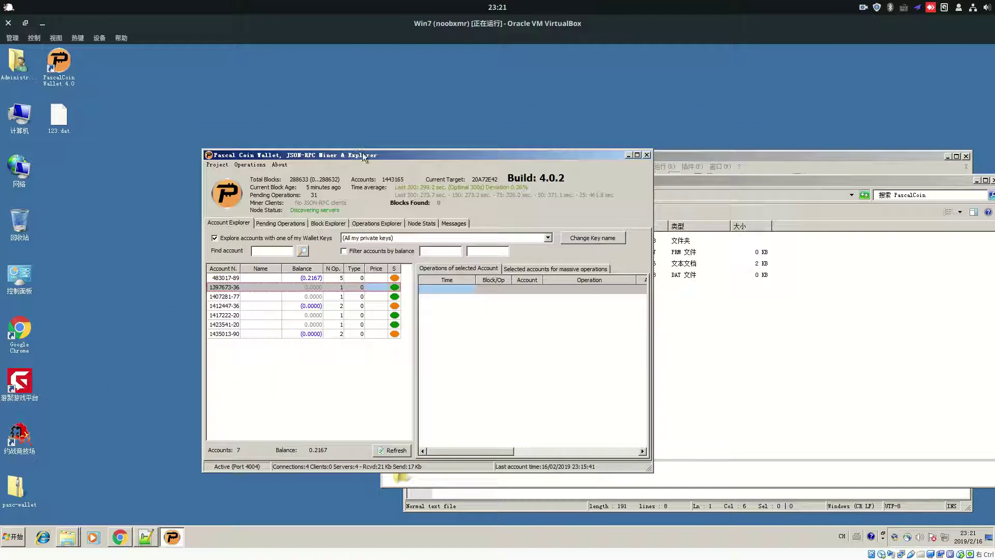
Bring the Notepad++ notes forward and look over the PascalCoin link lines
click(146, 537)
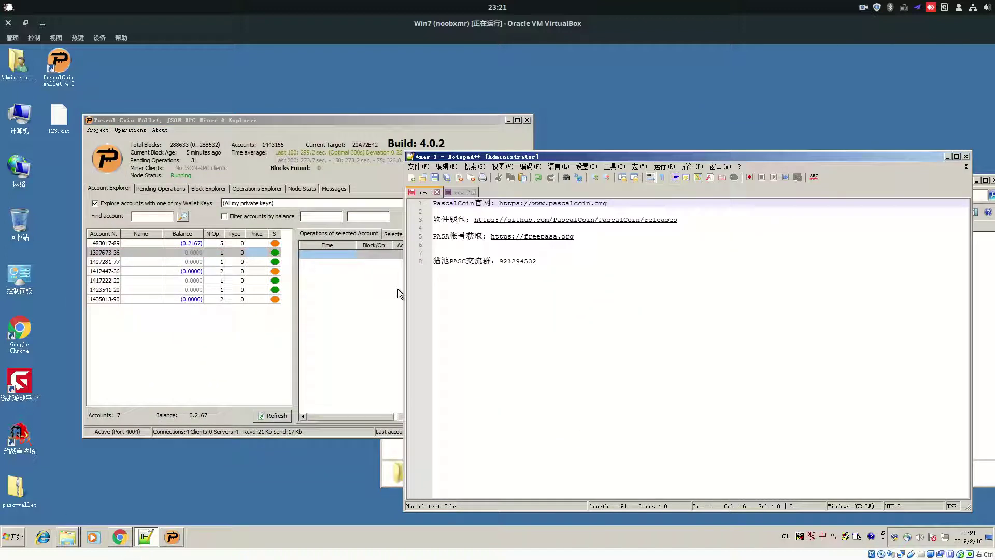
key(ctrl+a)
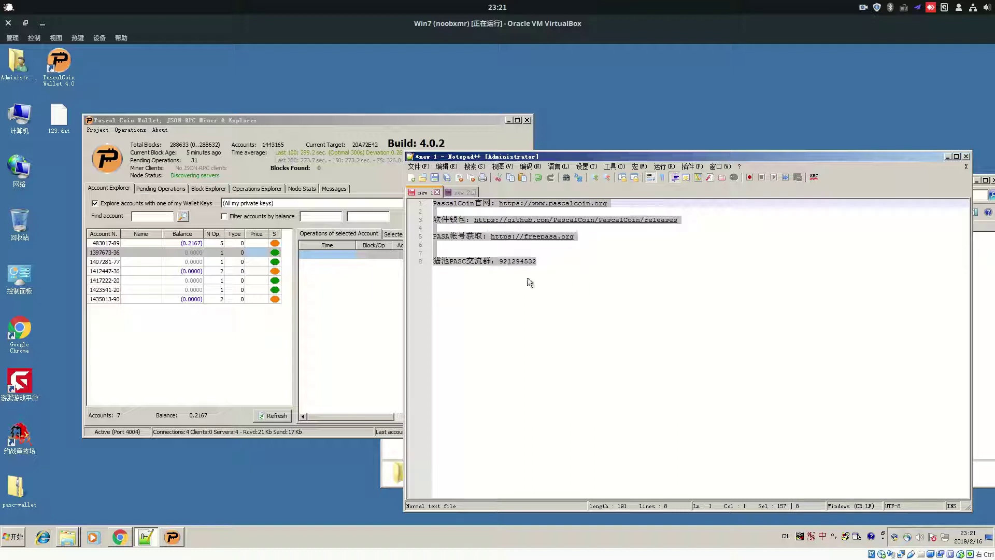
click(542, 293)
click(504, 253)
click(458, 222)
click(449, 212)
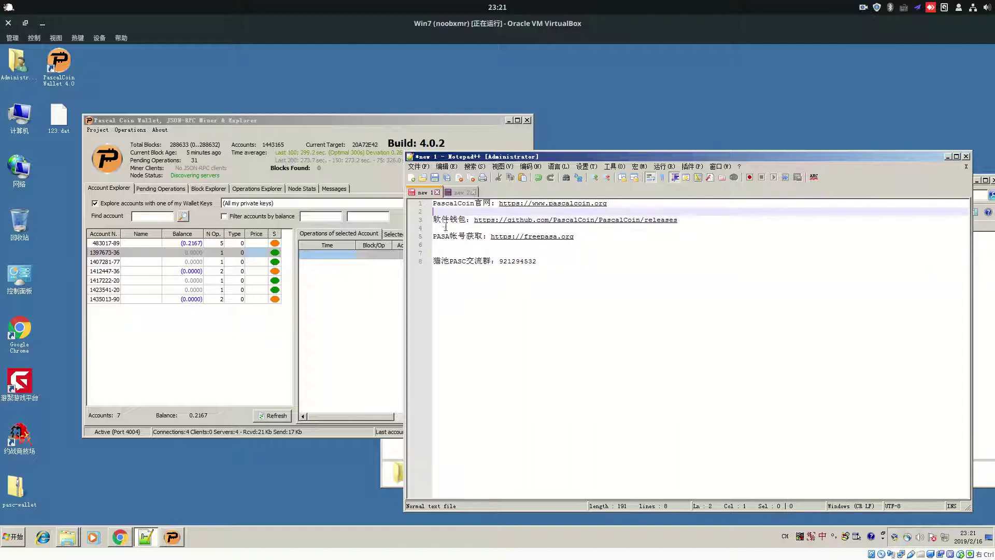
click(458, 231)
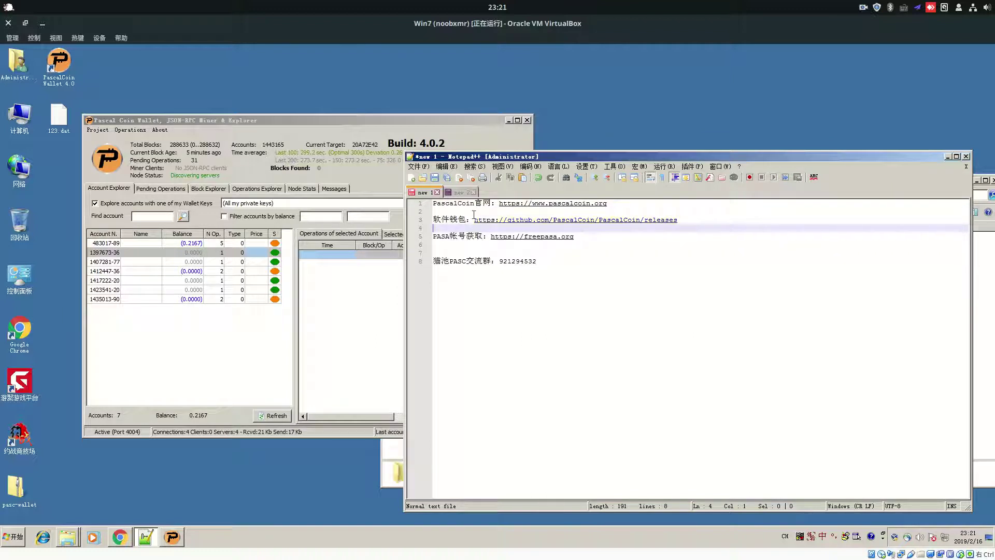
Highlight the PASC chat group number on line 8 and move the Notepad++ window up-left
drag(468, 220, 500, 262)
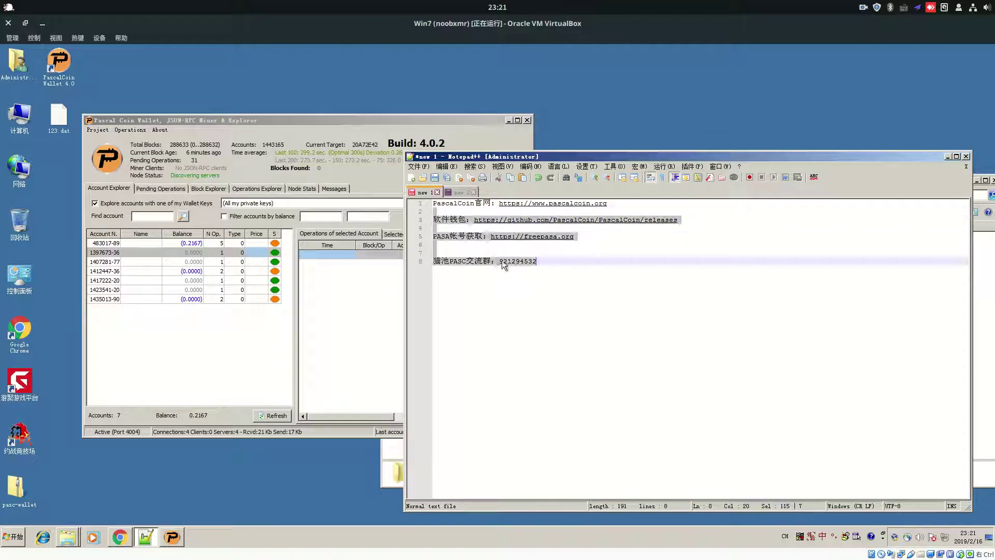
triple_click(508, 260)
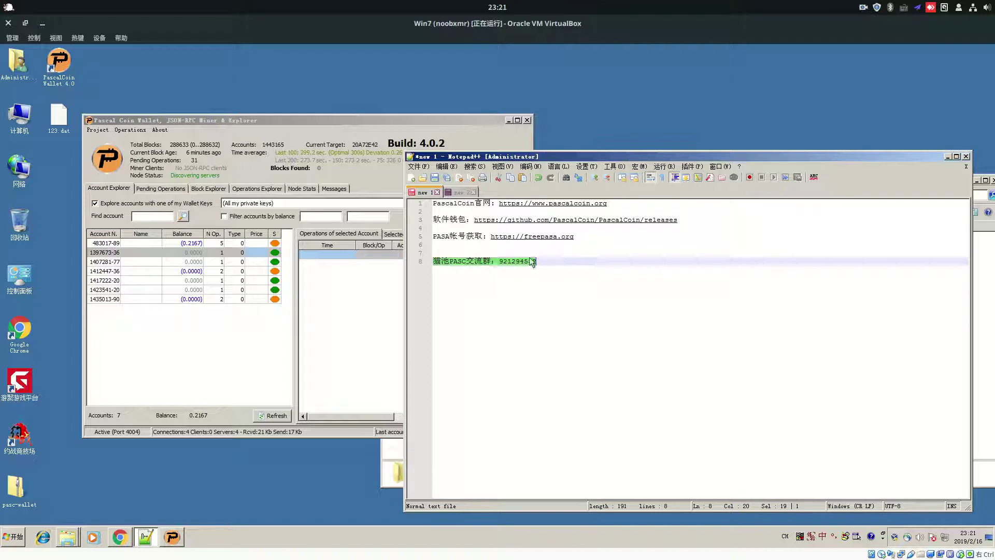
key(Up)
click(442, 260)
drag(501, 261, 562, 262)
click(462, 261)
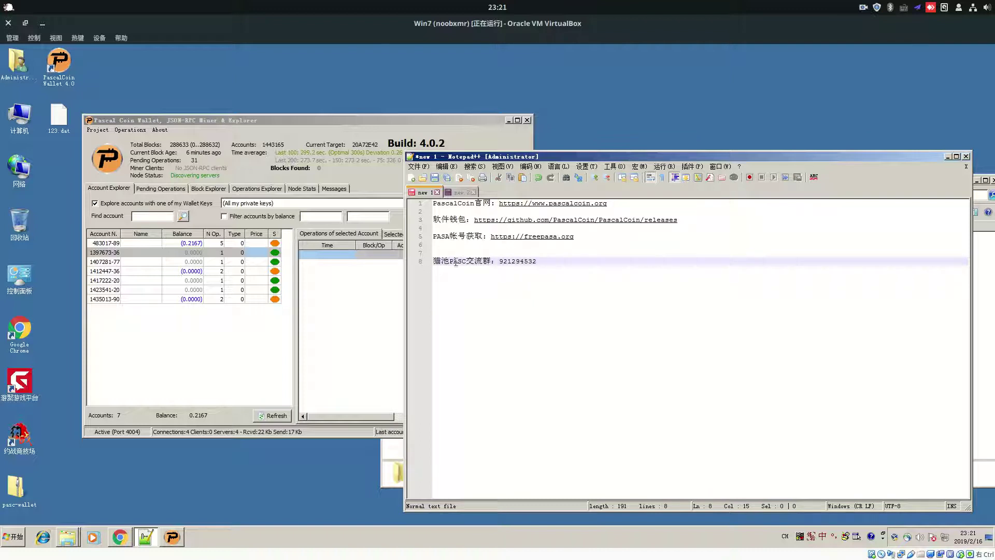
double_click(504, 261)
click(564, 261)
drag(587, 159, 543, 150)
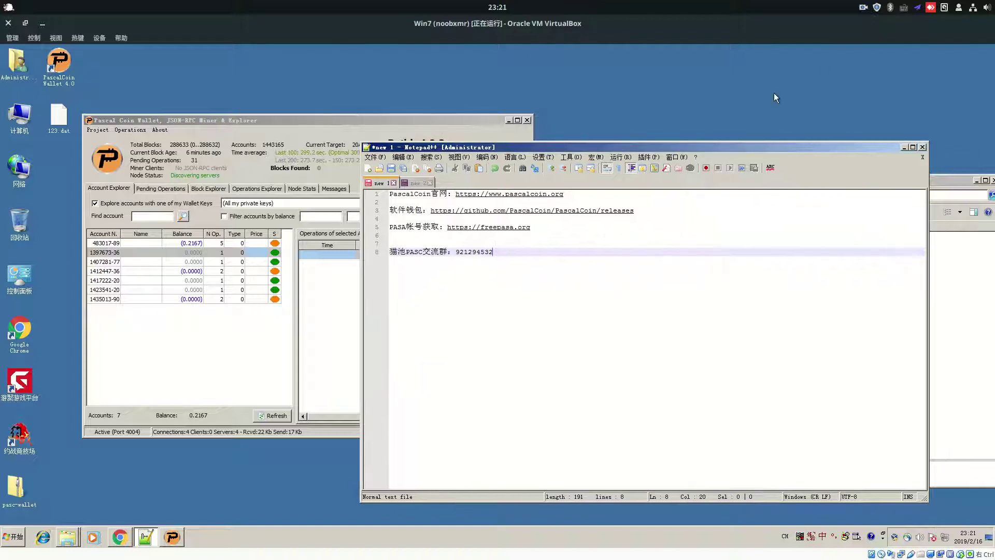